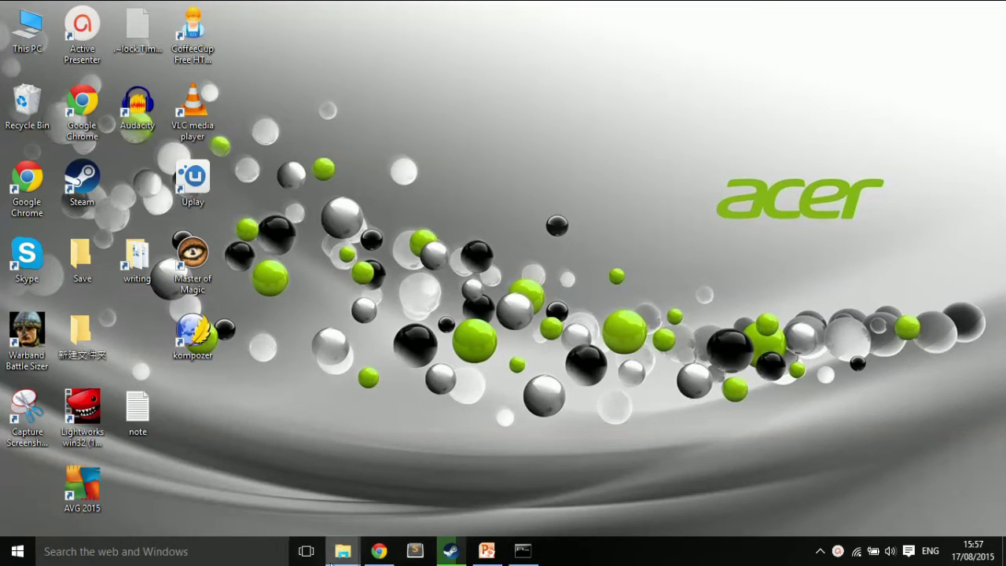
Restore the finalfinal and Documents Explorer windows, shift finalfinal left, and browse the Documents list.
{"action": "mouse_move", "coordinate": [350, 552]}
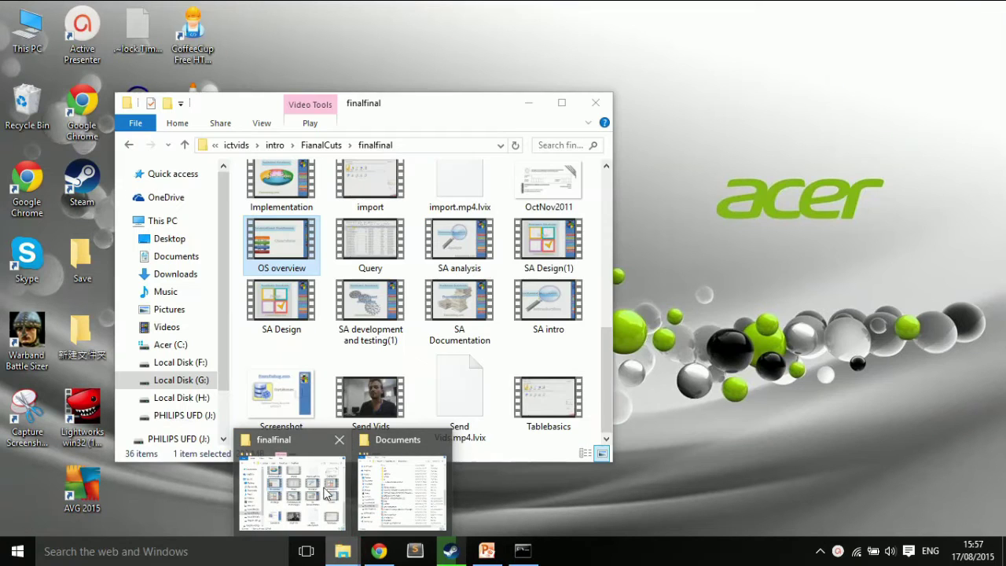
{"action": "left_click", "coordinate": [314, 489]}
{"action": "left_click", "coordinate": [386, 495]}
{"action": "left_click_drag", "start_coordinate": [412, 108], "coordinate": [349, 108]}
{"action": "left_click", "coordinate": [691, 30]}
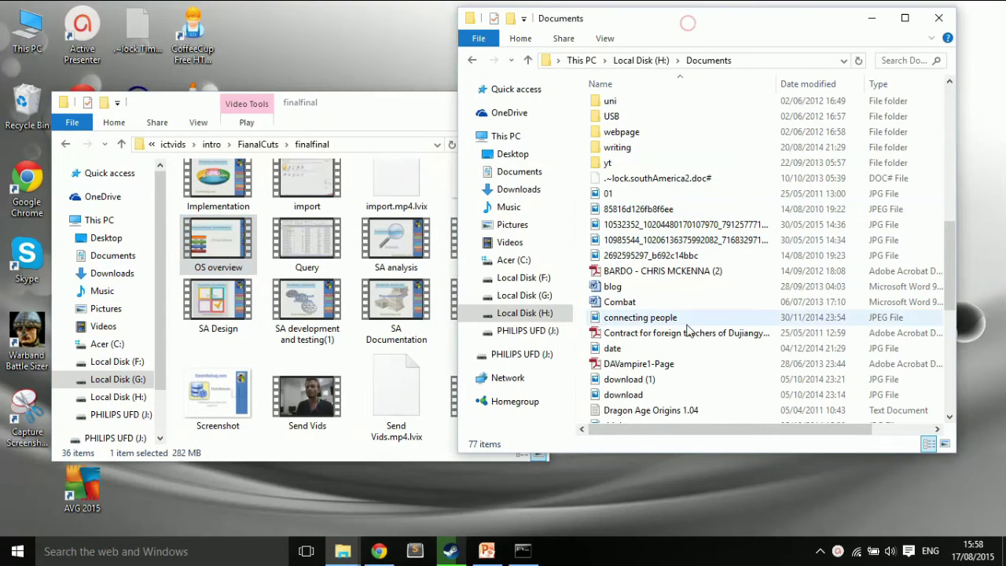
{"action": "scroll", "coordinate": [833, 370], "scroll_direction": "down", "scroll_amount": 1}
{"action": "scroll", "coordinate": [754, 220], "scroll_direction": "up", "scroll_amount": 5}
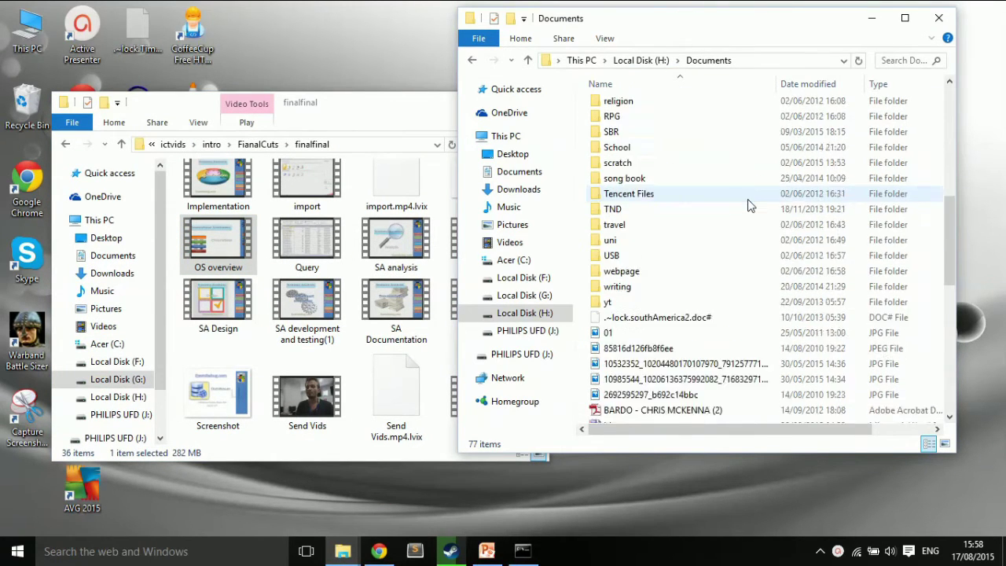
{"action": "scroll", "coordinate": [794, 262], "scroll_direction": "up", "scroll_amount": 2}
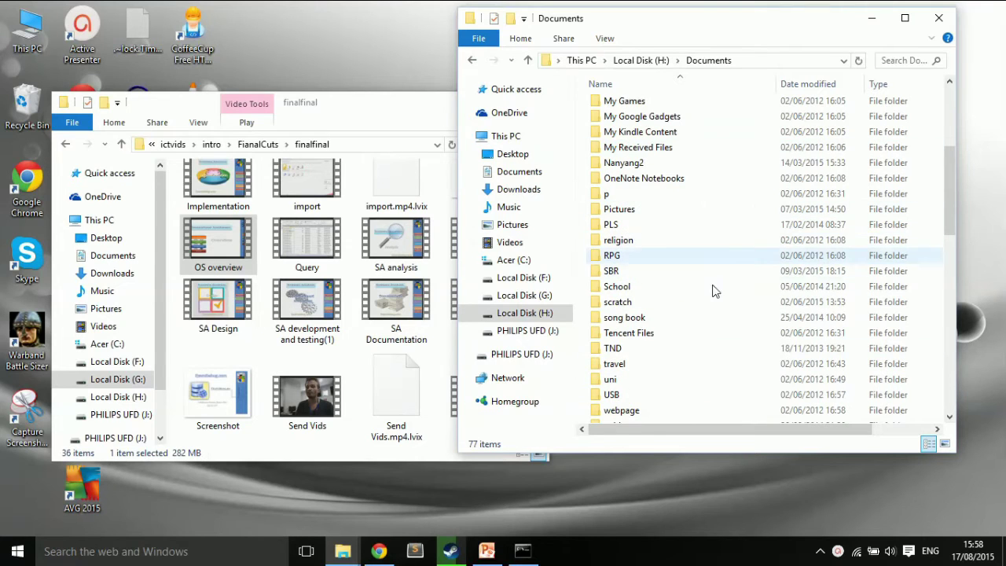
{"action": "scroll", "coordinate": [701, 215], "scroll_direction": "up", "scroll_amount": 4}
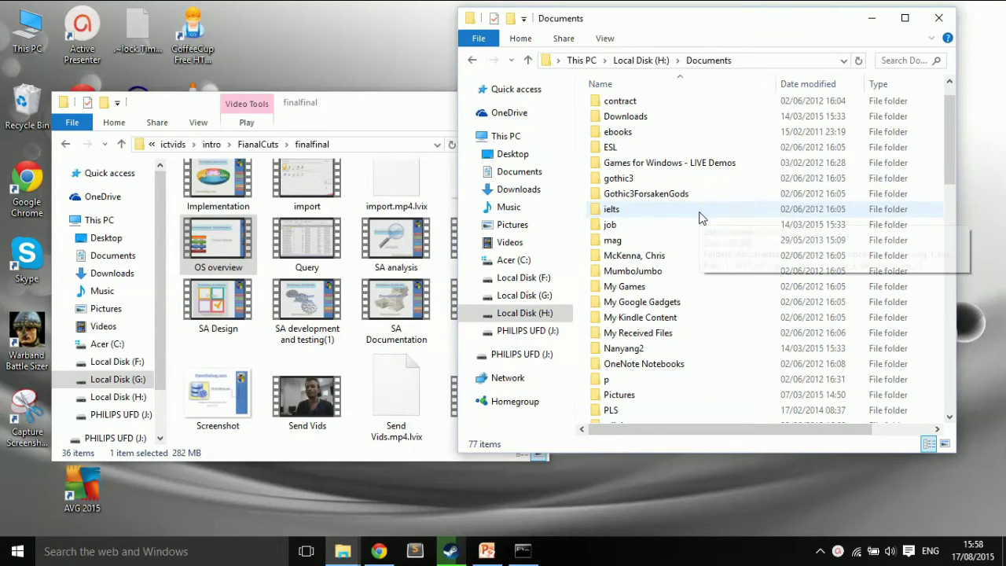
{"action": "scroll", "coordinate": [699, 218], "scroll_direction": "up", "scroll_amount": 1}
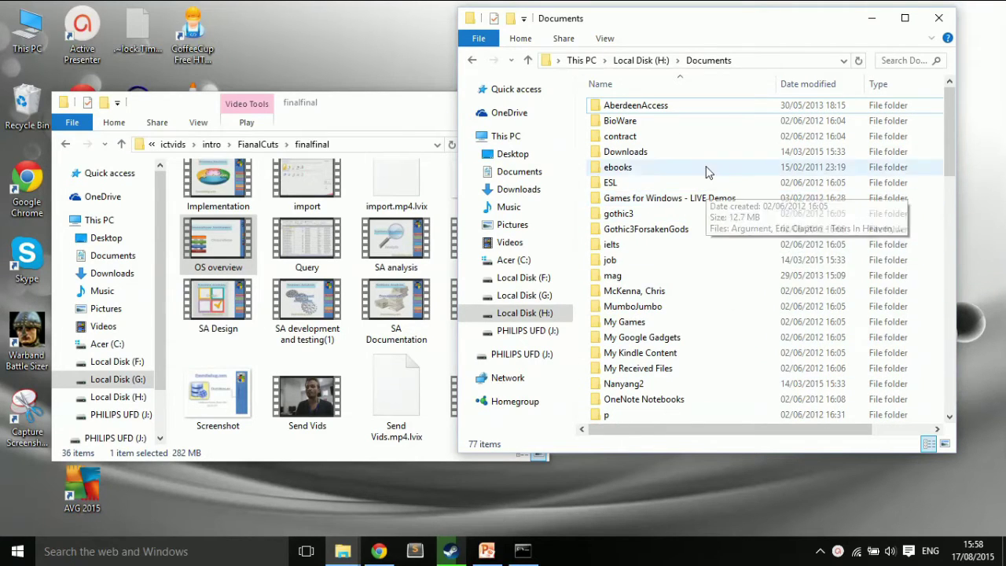
{"action": "scroll", "coordinate": [706, 166], "scroll_direction": "down", "scroll_amount": 3}
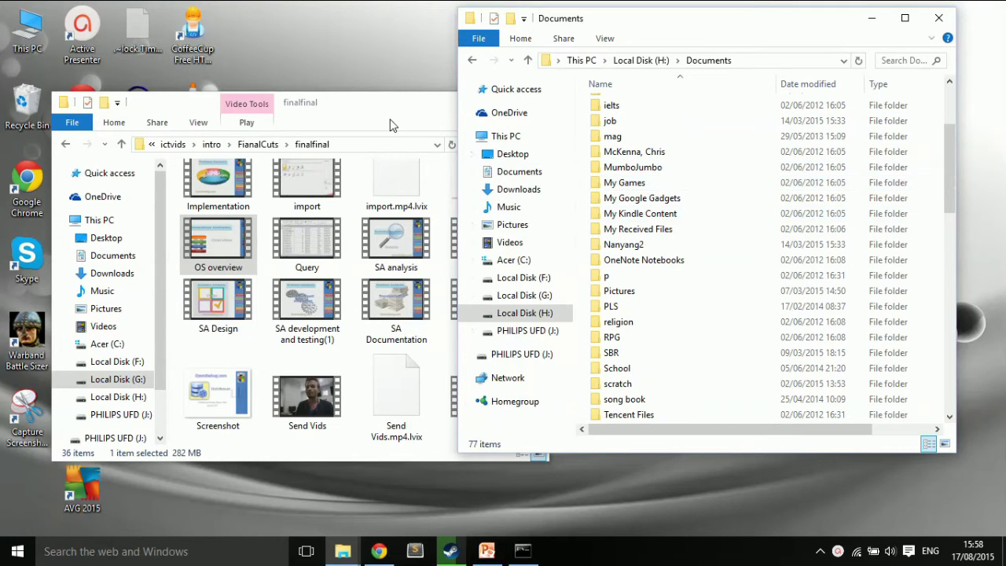
In finalfinal, select the SA analysis, SA Design(1) and Query videos, then select the Lightworks desktop shortcut.
{"action": "left_click", "coordinate": [416, 109]}
{"action": "left_click", "coordinate": [397, 232]}
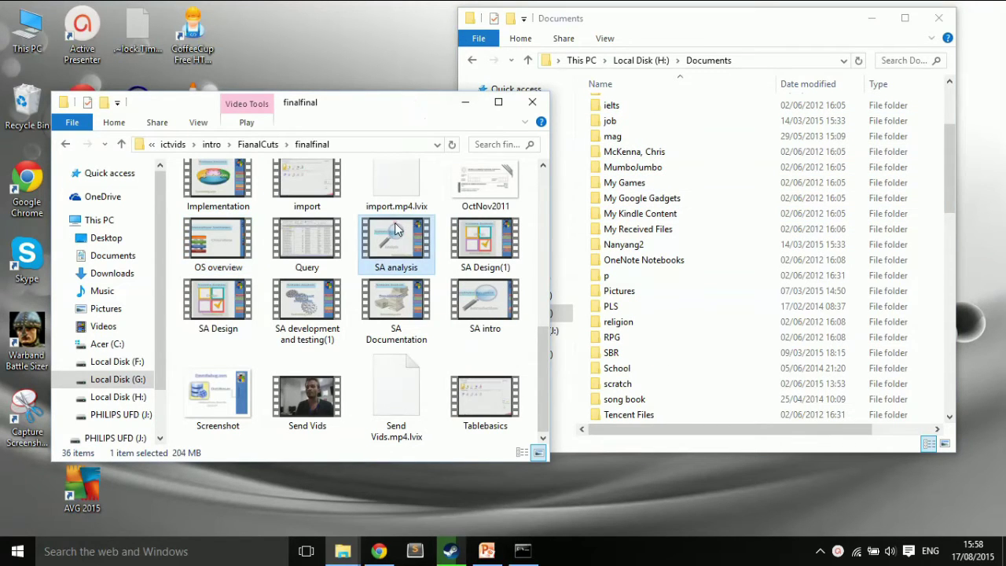
{"action": "left_click", "coordinate": [487, 250]}
{"action": "left_click", "coordinate": [295, 242]}
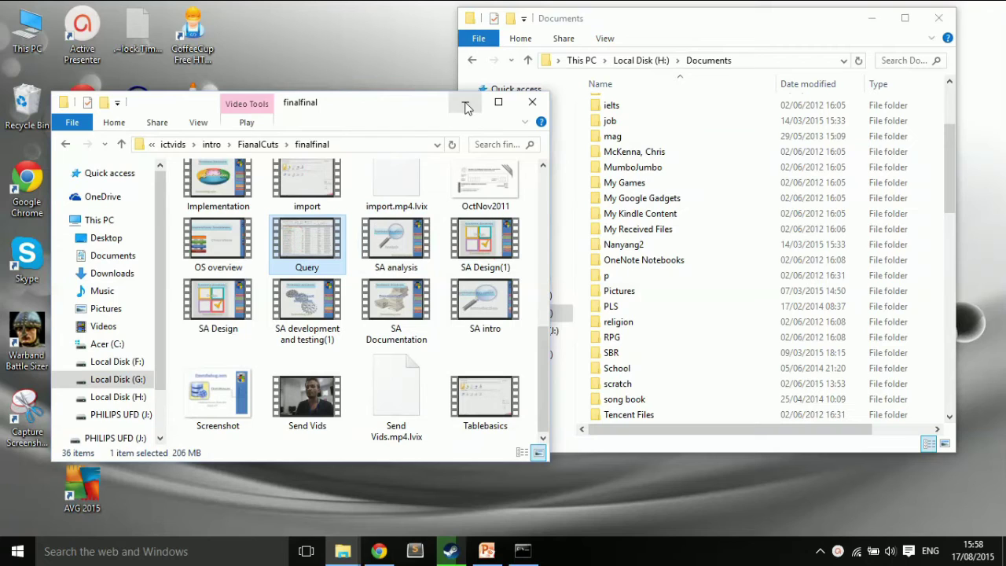
{"action": "left_click", "coordinate": [393, 117]}
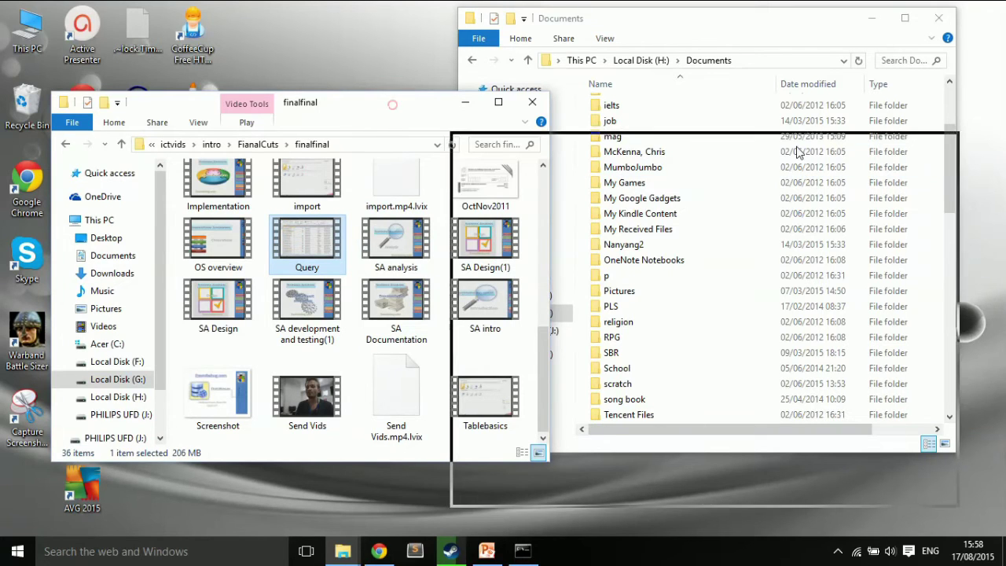
{"action": "left_click_drag", "start_coordinate": [393, 105], "coordinate": [880, 127]}
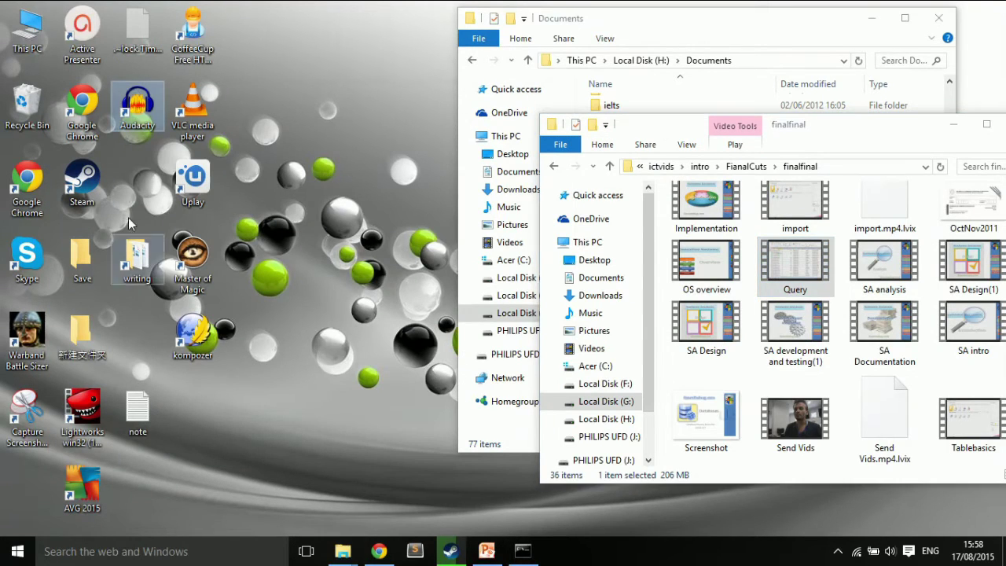
{"action": "left_click", "coordinate": [106, 444]}
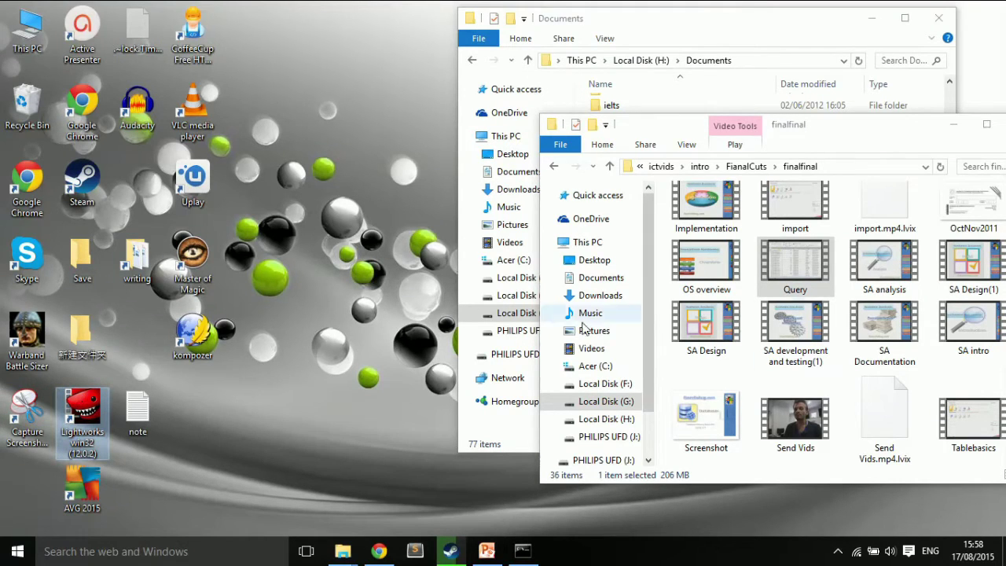
Open the AberdeenAccess folder from Documents and go back to Documents.
{"action": "left_click", "coordinate": [629, 30]}
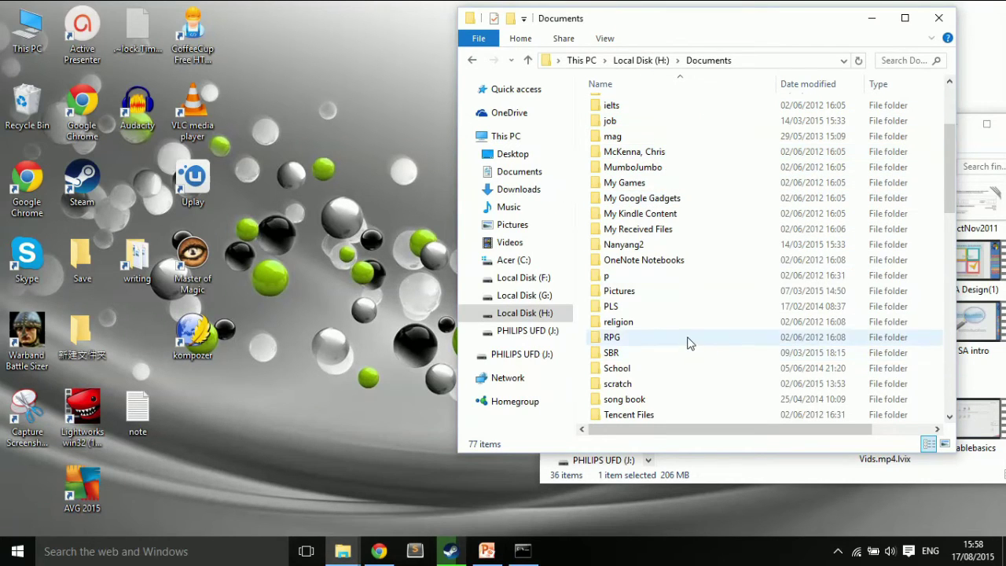
{"action": "scroll", "coordinate": [688, 342], "scroll_direction": "up", "scroll_amount": 3}
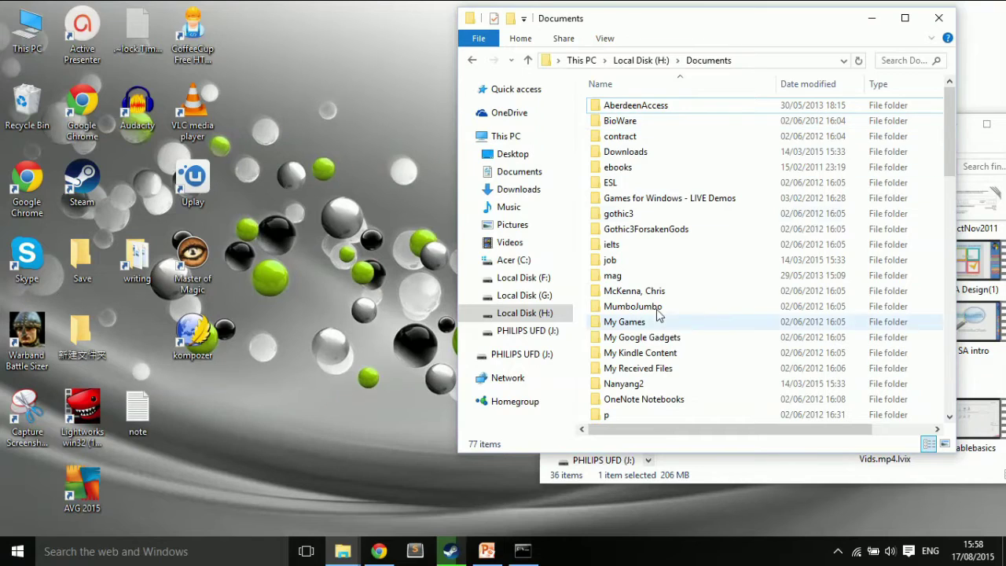
{"action": "double_click", "coordinate": [632, 106]}
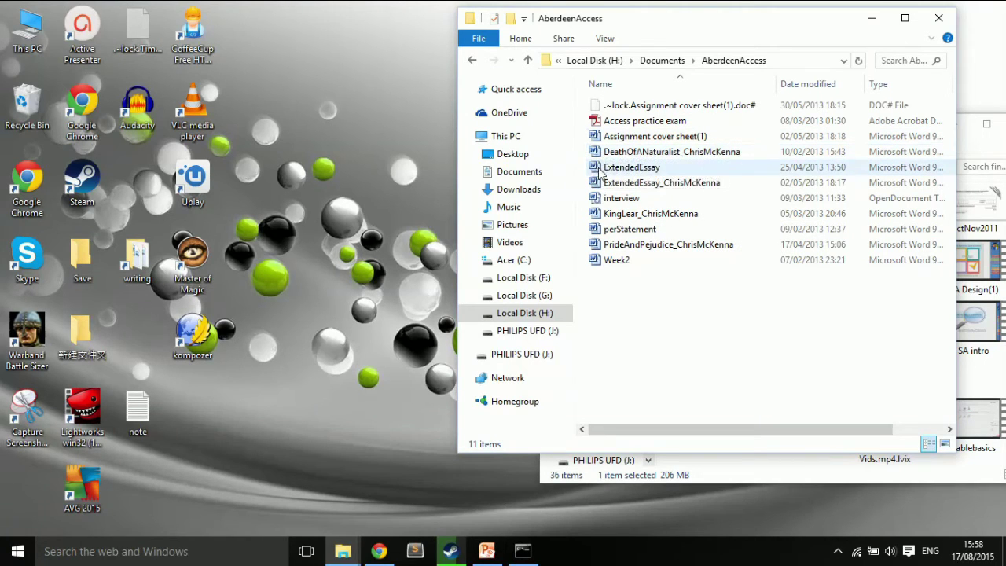
{"action": "left_click", "coordinate": [471, 61]}
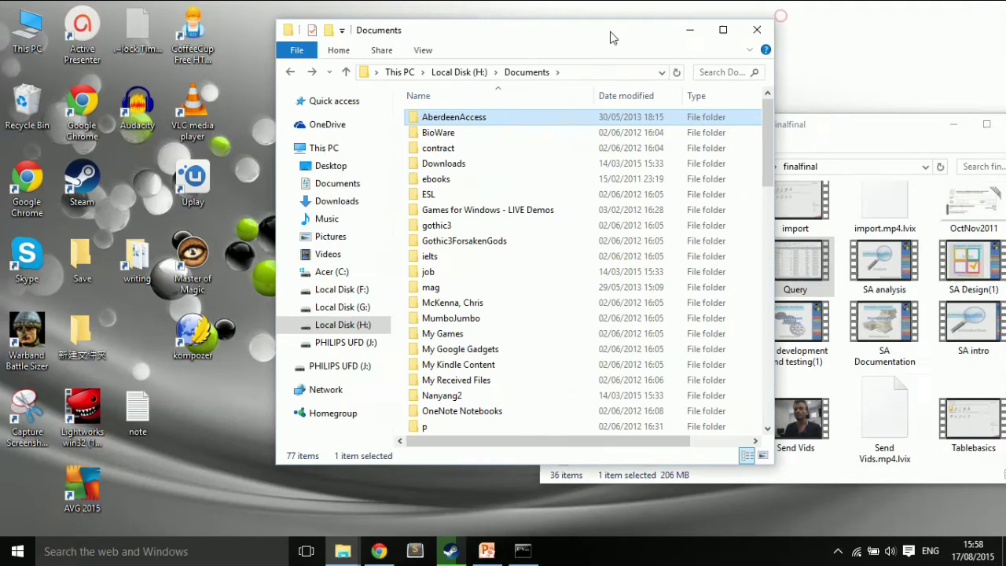
Maximize the Documents window and look through its File, Home, Share and View ribbon tabs.
{"action": "left_click", "coordinate": [717, 30]}
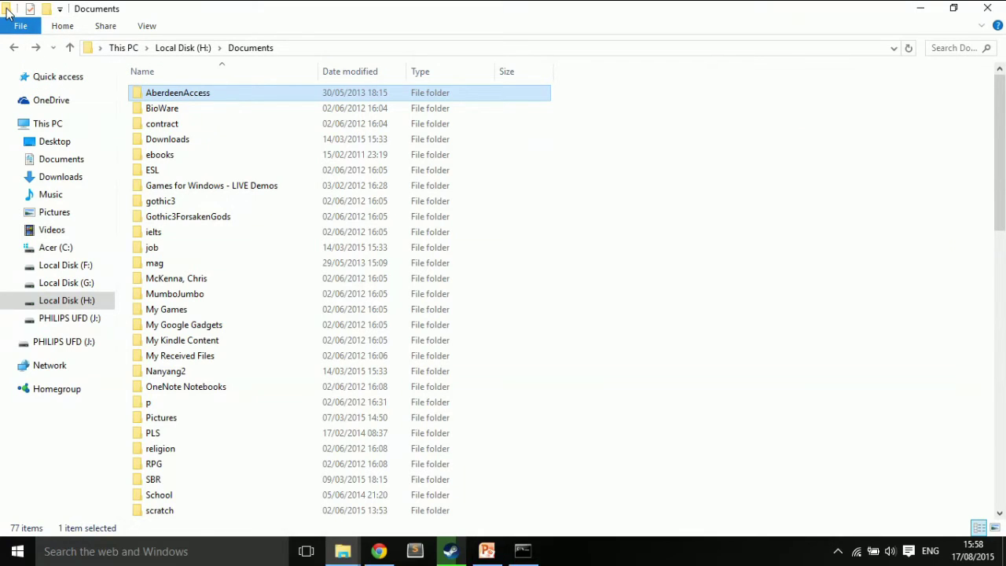
{"action": "left_click", "coordinate": [12, 26]}
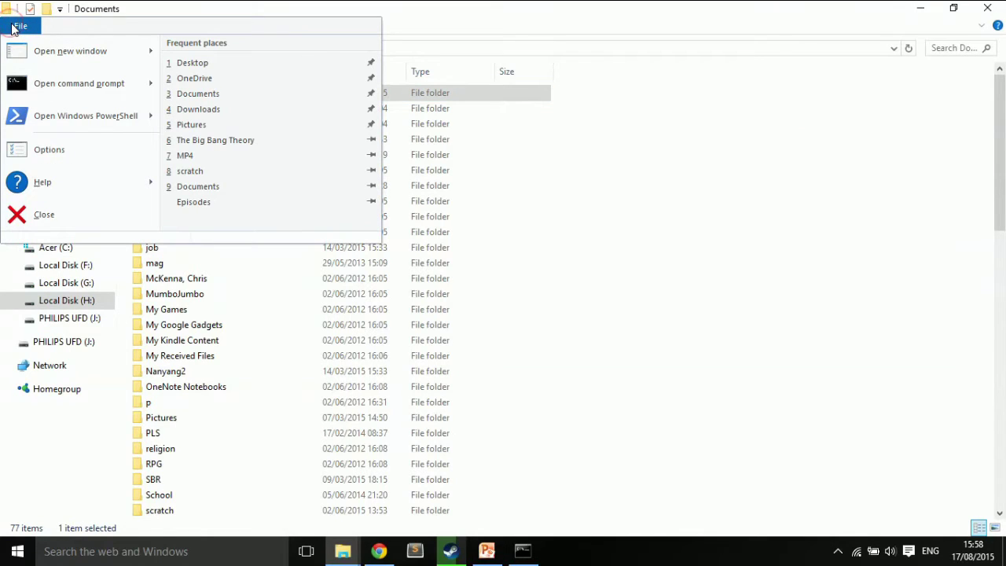
{"action": "left_click", "coordinate": [20, 24]}
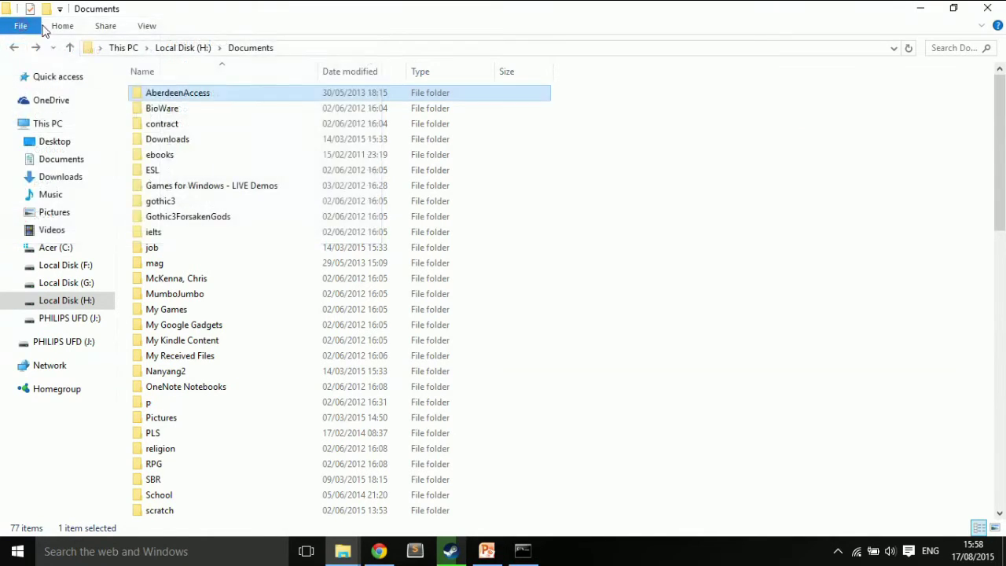
{"action": "left_click", "coordinate": [49, 28]}
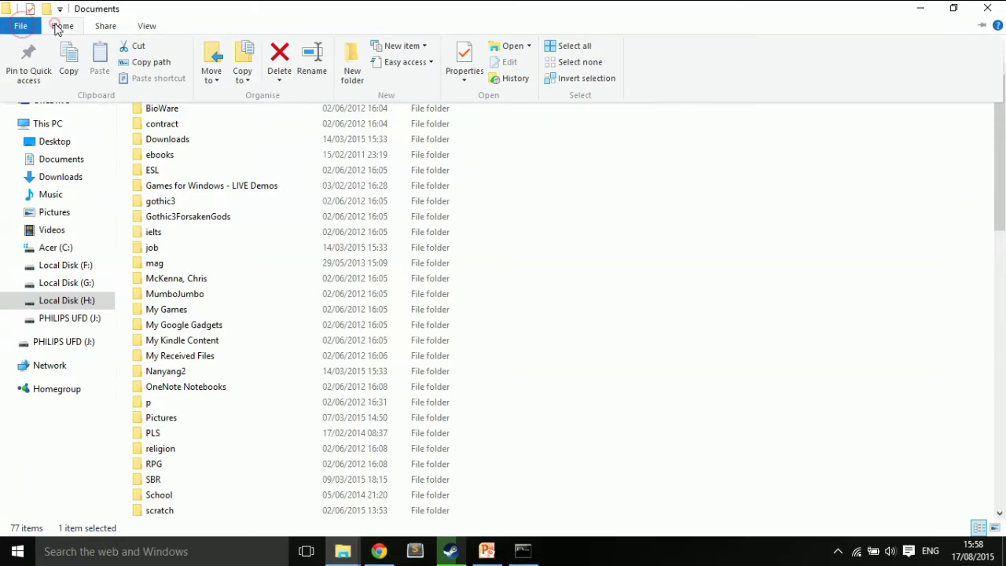
{"action": "left_click", "coordinate": [107, 28]}
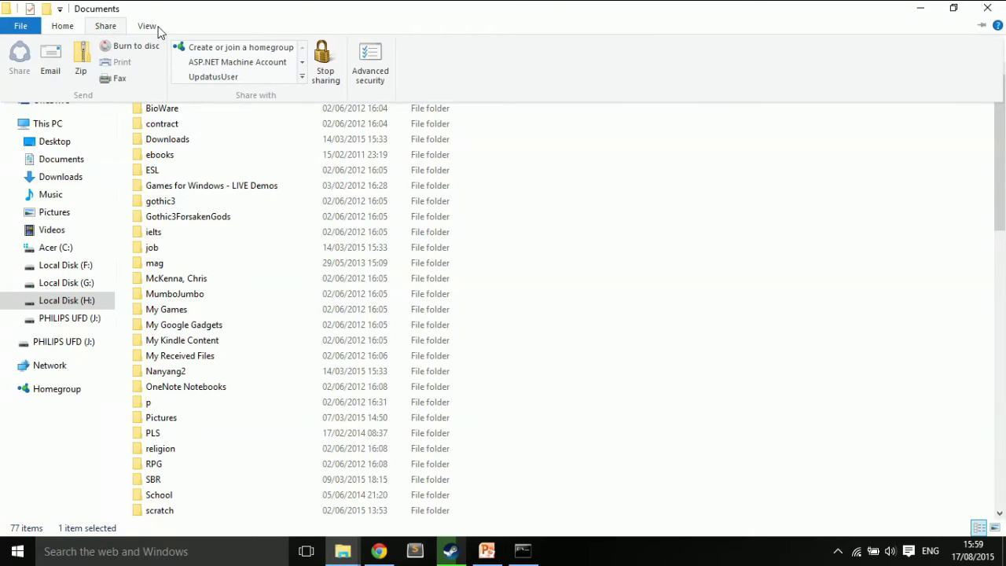
{"action": "left_click", "coordinate": [153, 28]}
{"action": "left_click", "coordinate": [28, 28]}
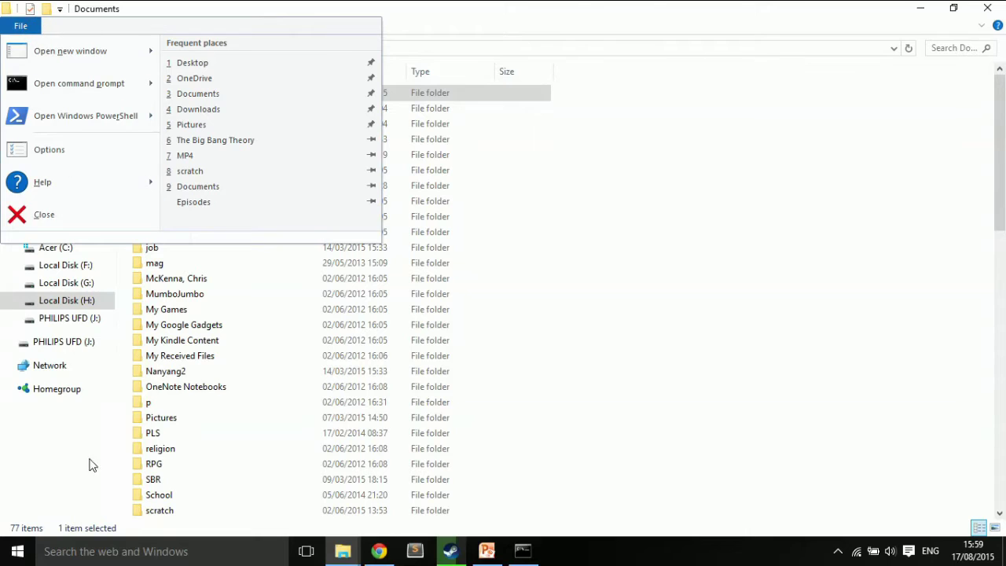
{"action": "mouse_move", "coordinate": [70, 51]}
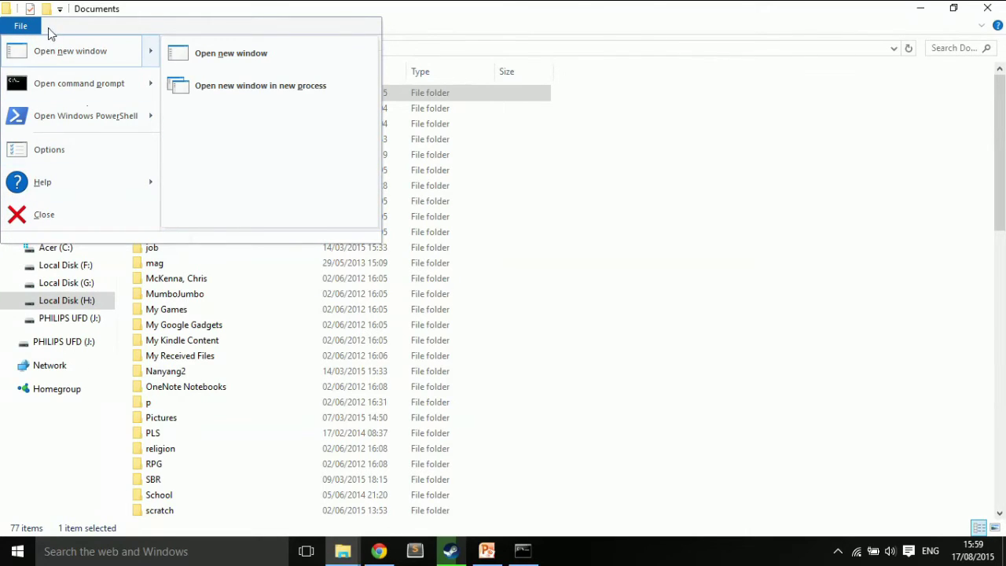
{"action": "left_click", "coordinate": [48, 31]}
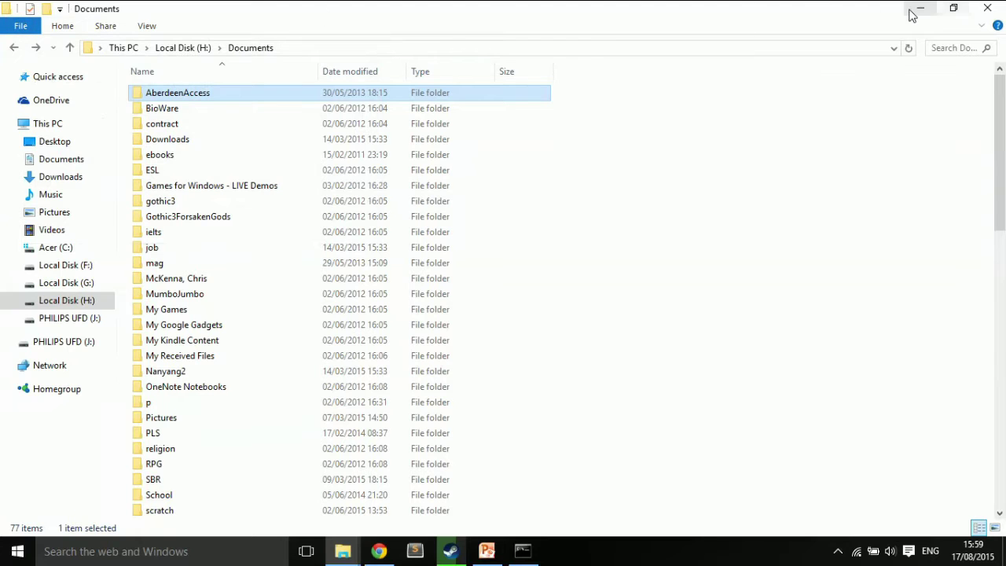
Restore the Documents window to a smaller size and position both Explorer windows side by side.
{"action": "left_click", "coordinate": [953, 8]}
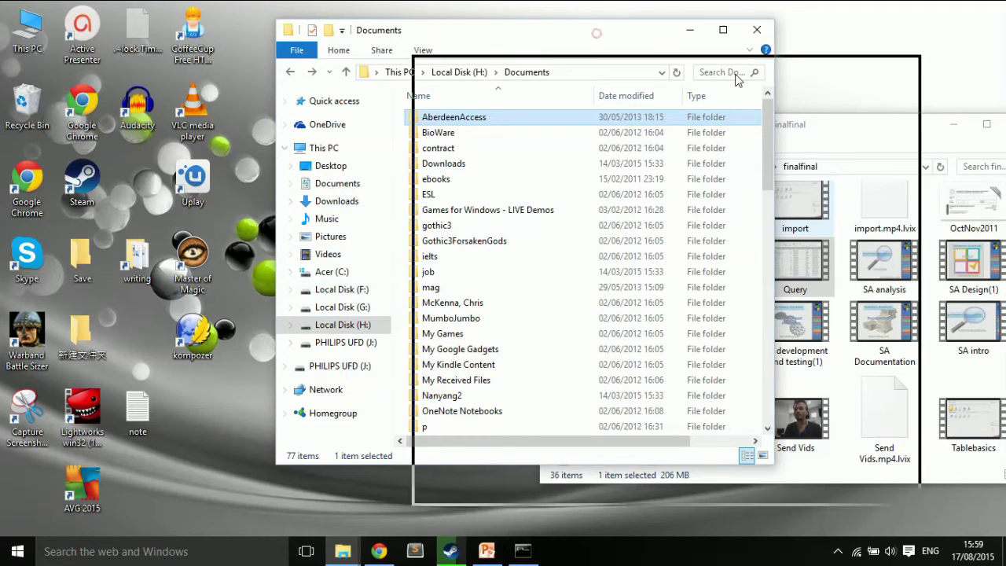
{"action": "left_click_drag", "start_coordinate": [597, 30], "coordinate": [465, 55]}
{"action": "left_click_drag", "start_coordinate": [818, 129], "coordinate": [812, 99]}
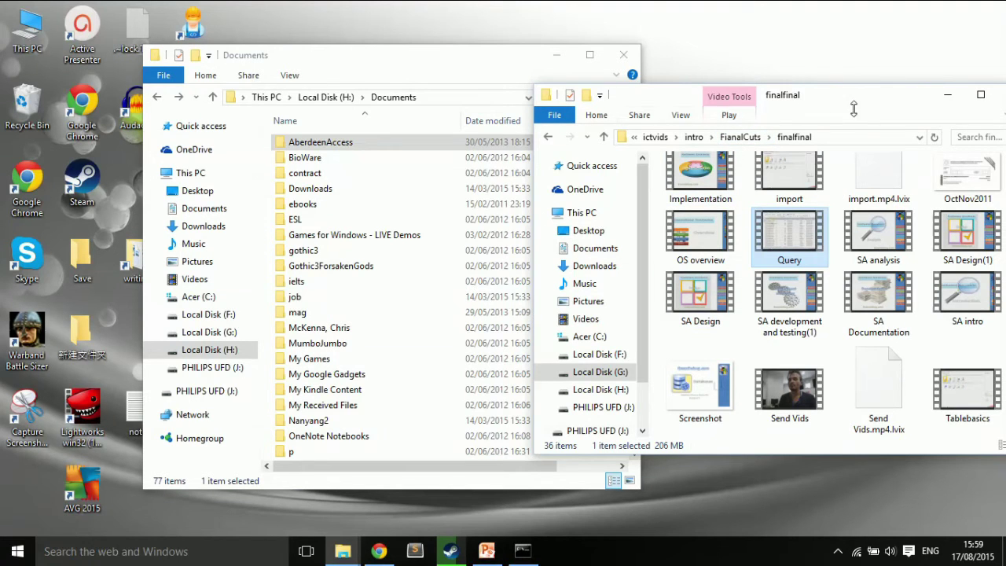
{"action": "left_click_drag", "start_coordinate": [854, 108], "coordinate": [688, 101]}
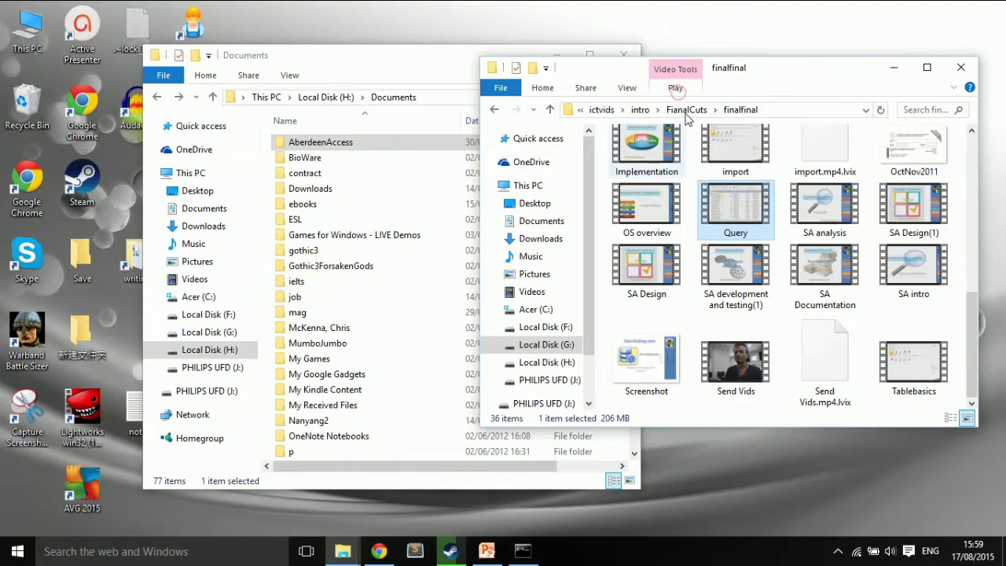
Select several files in the finalfinal folder window.
{"action": "left_click", "coordinate": [501, 89]}
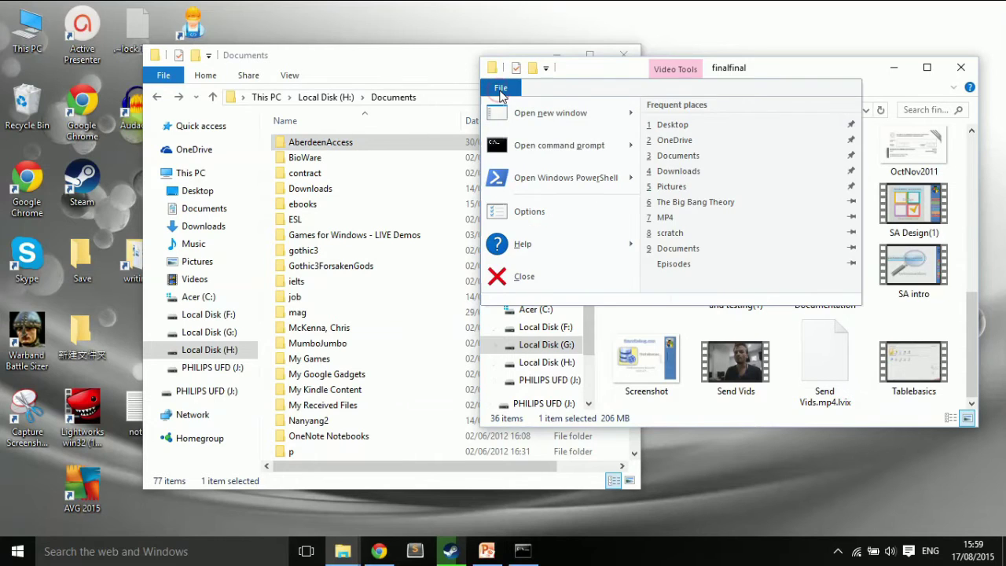
{"action": "left_click", "coordinate": [501, 88]}
{"action": "scroll", "coordinate": [847, 222], "scroll_direction": "up", "scroll_amount": 10}
{"action": "left_click", "coordinate": [910, 190]}
{"action": "left_click", "coordinate": [825, 179]}
{"action": "left_click", "coordinate": [739, 188]}
{"action": "left_click", "coordinate": [647, 185]}
{"action": "scroll", "coordinate": [657, 236], "scroll_direction": "down", "scroll_amount": 1}
{"action": "left_click", "coordinate": [667, 253]}
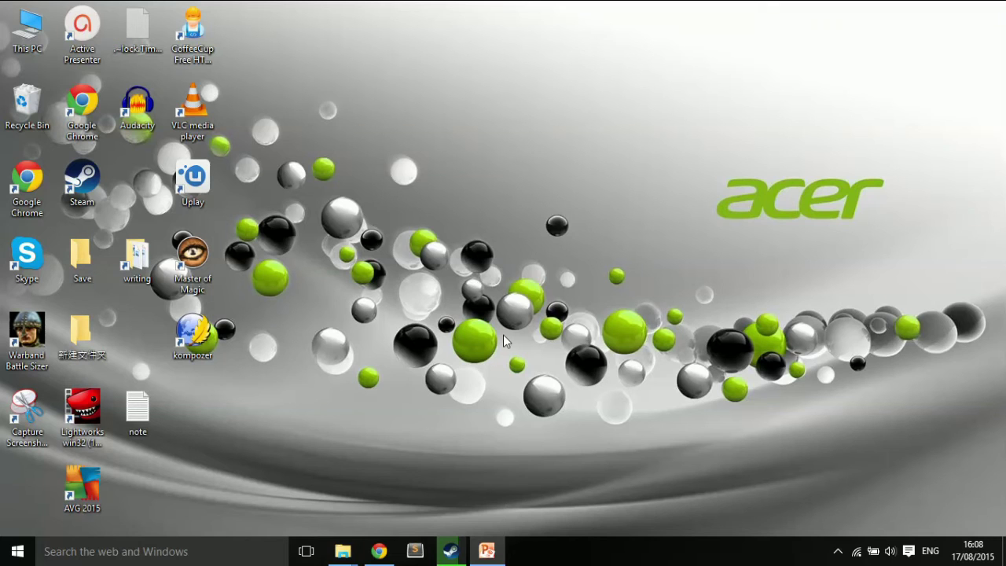
Search Windows for 'cmd' and launch the Command Prompt desktop app.
{"action": "left_click", "coordinate": [193, 552]}
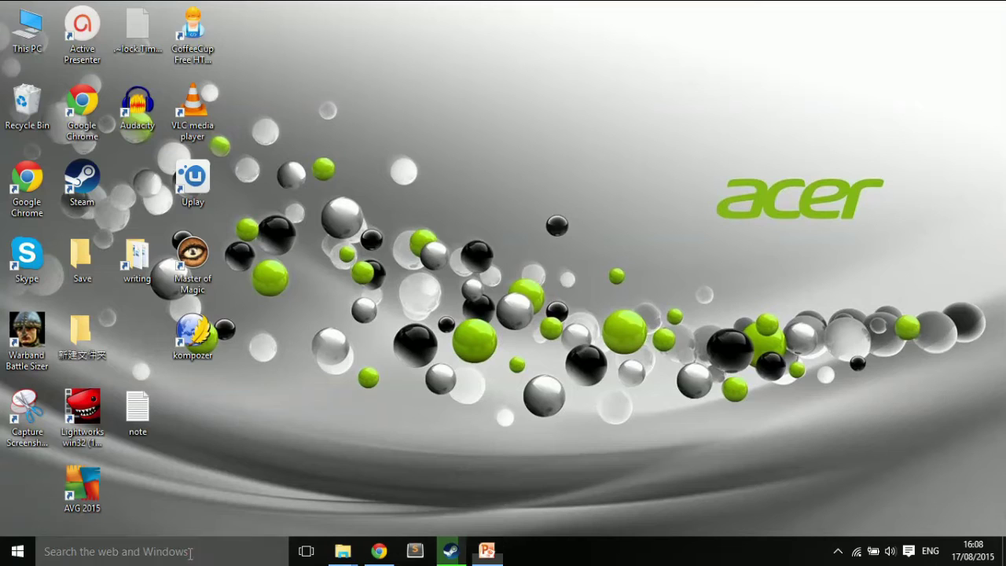
{"action": "type", "text": "cmd"}
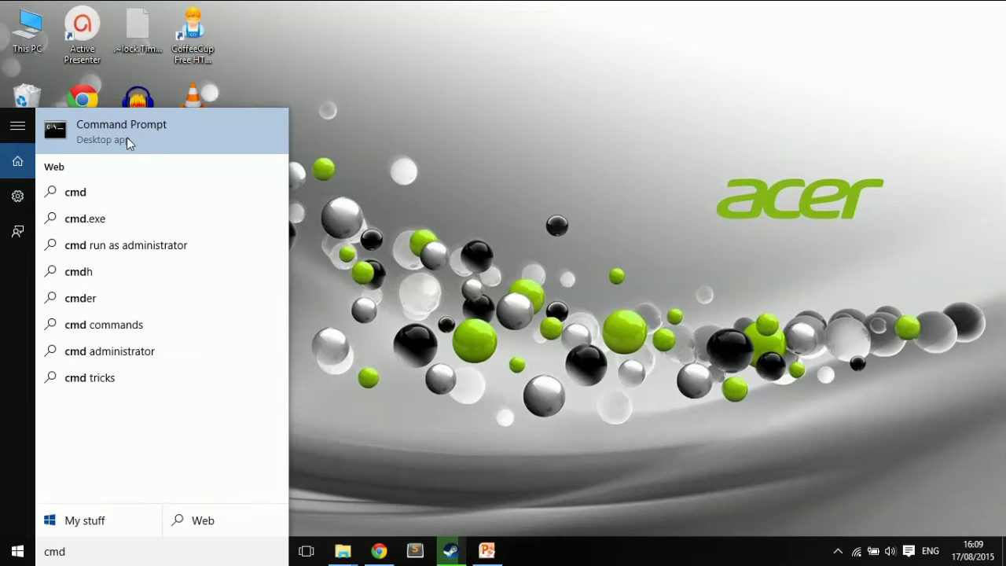
{"action": "left_click", "coordinate": [127, 136]}
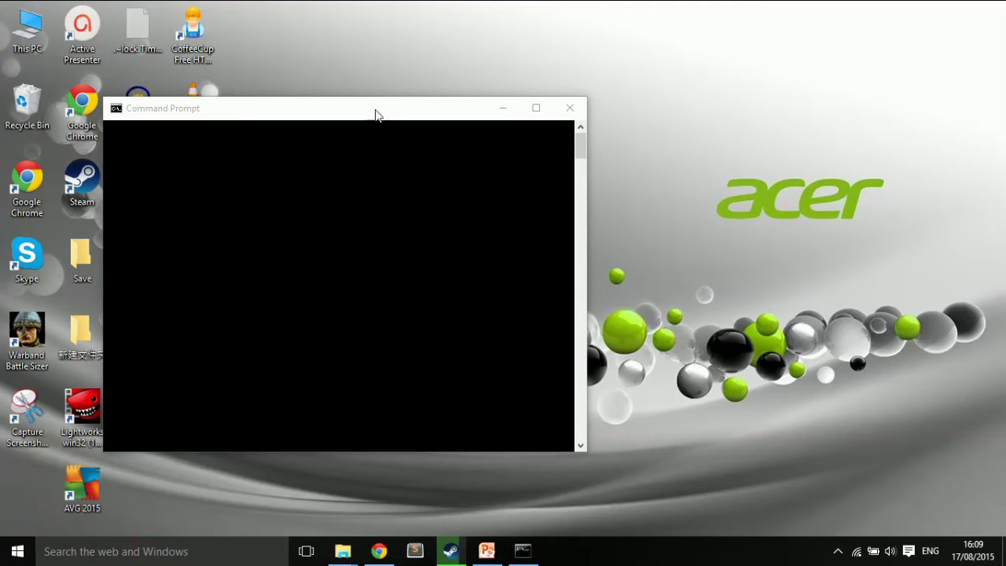
Maximize Command Prompt, switch to H:, list its 15 folders with dir, and enter 'cd file'.
{"action": "left_click_drag", "start_coordinate": [379, 114], "coordinate": [575, 107]}
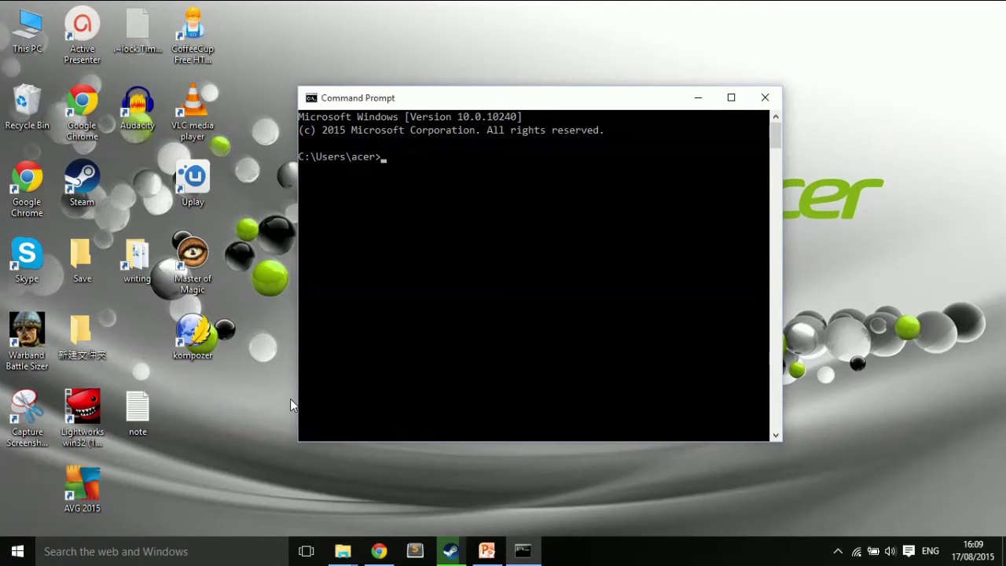
{"action": "left_click", "coordinate": [729, 99]}
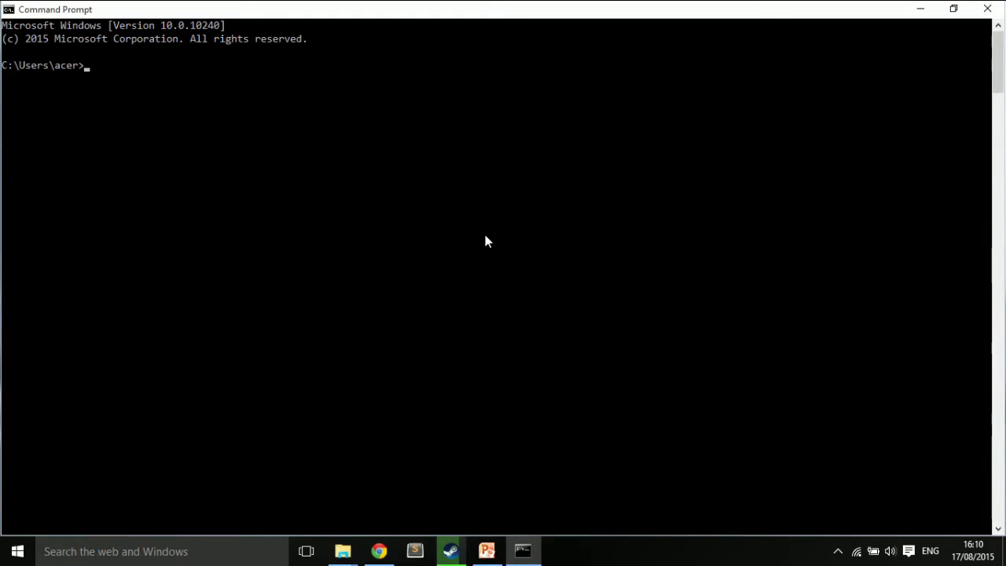
{"action": "type", "text": "H:"}
{"action": "key", "text": "Return"}
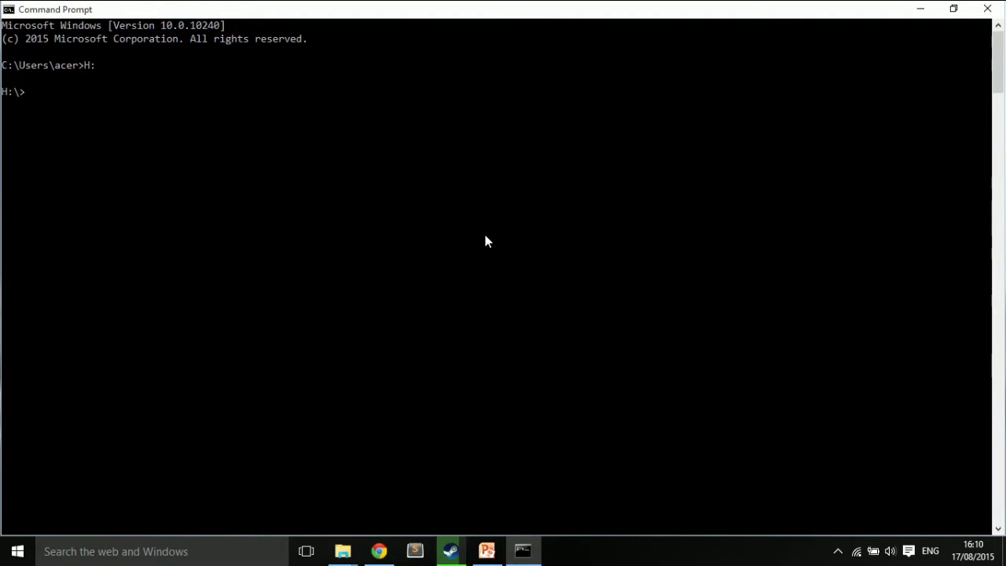
{"action": "type", "text": "dir"}
{"action": "key", "text": "Return"}
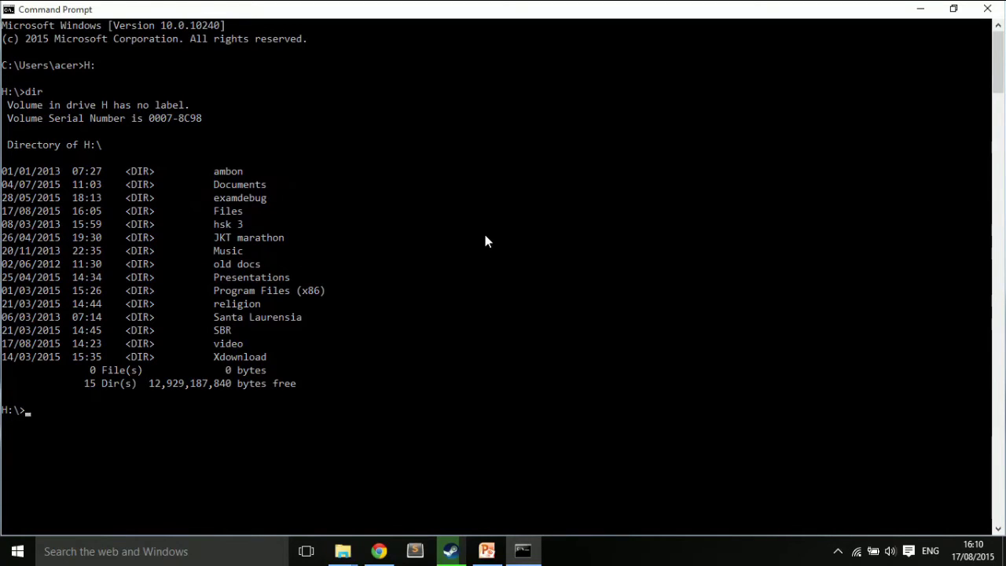
{"action": "type", "text": "cd file"}
After 'cd file' fails, run 'cd files' and dir to list batchfile.bat, textfile.txt, textfile2.txt and test.
{"action": "key", "text": "Return"}
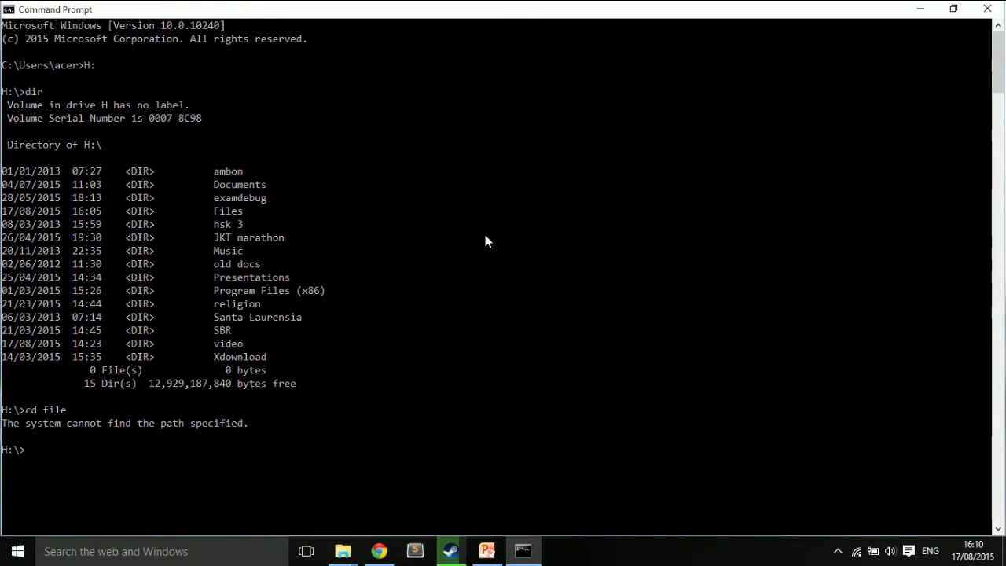
{"action": "type", "text": "cd fil"}
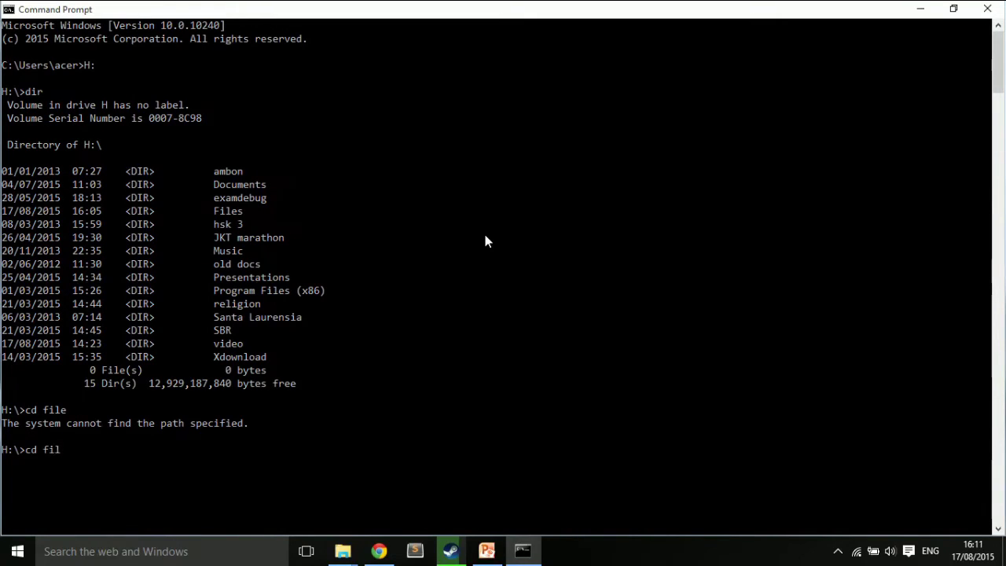
{"action": "type", "text": "es"}
{"action": "key", "text": "Return"}
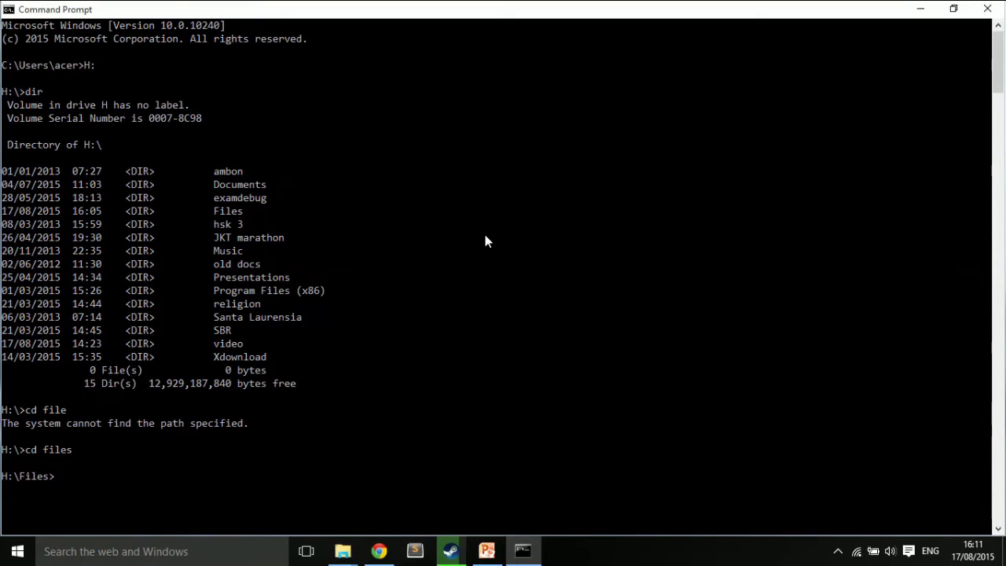
{"action": "type", "text": "dir"}
{"action": "key", "text": "Return"}
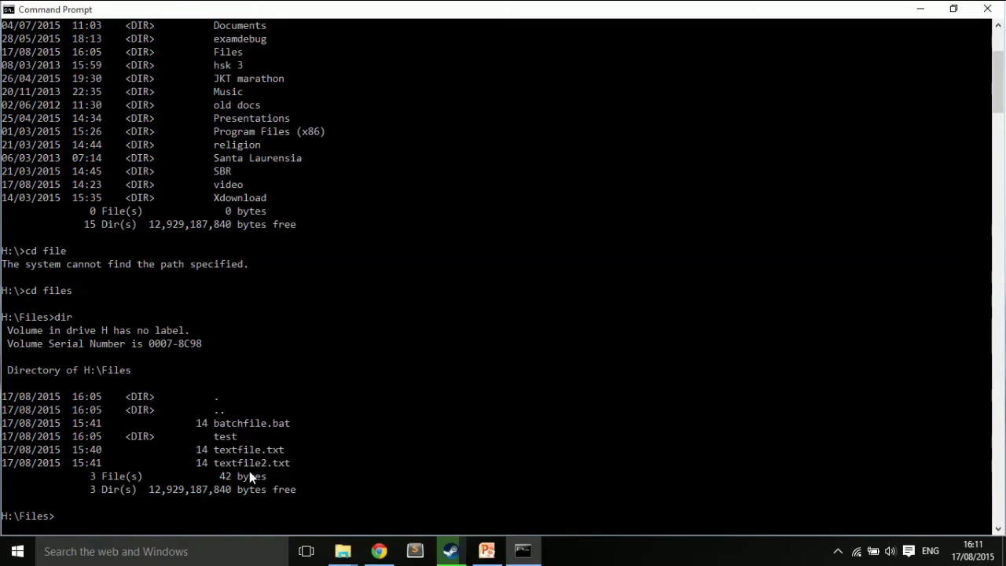
Run textfile.txt from the prompt to view 'This is a file' in Notepad, then close Notepad.
{"action": "type", "text": "textfil"}
{"action": "key", "text": "Tab"}
{"action": "key", "text": "Return"}
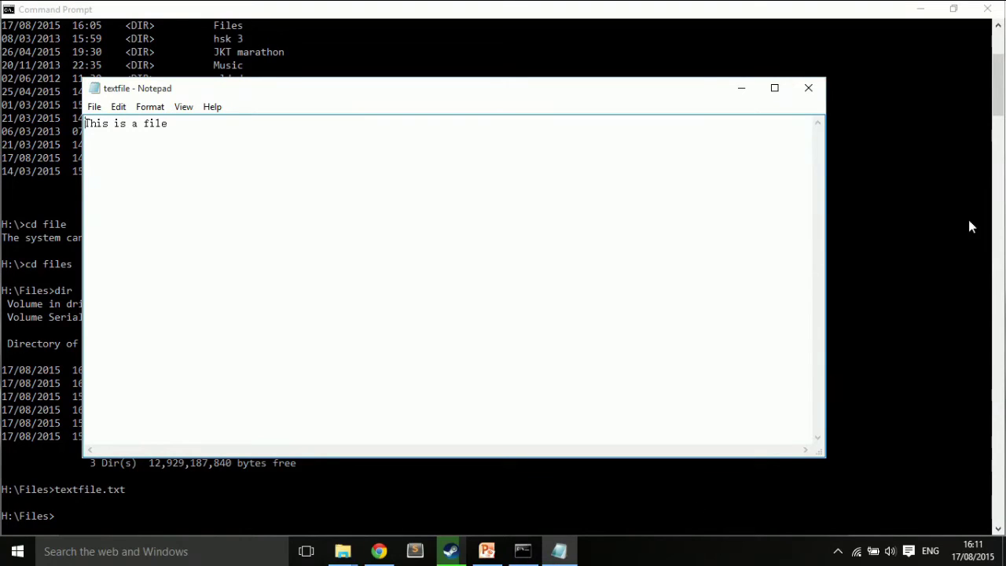
{"action": "left_click", "coordinate": [810, 90]}
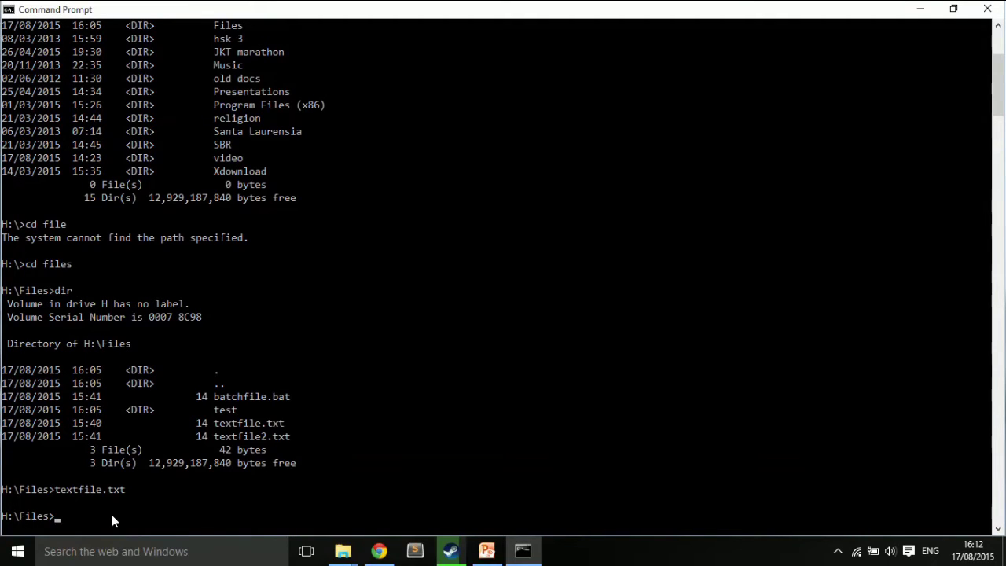
Create the batchfiles folder with 'mkdir batchfiles' and confirm it with dir.
{"action": "type", "text": "mkdir"}
{"action": "type", "text": "batchfiles"}
{"action": "key", "text": "Return"}
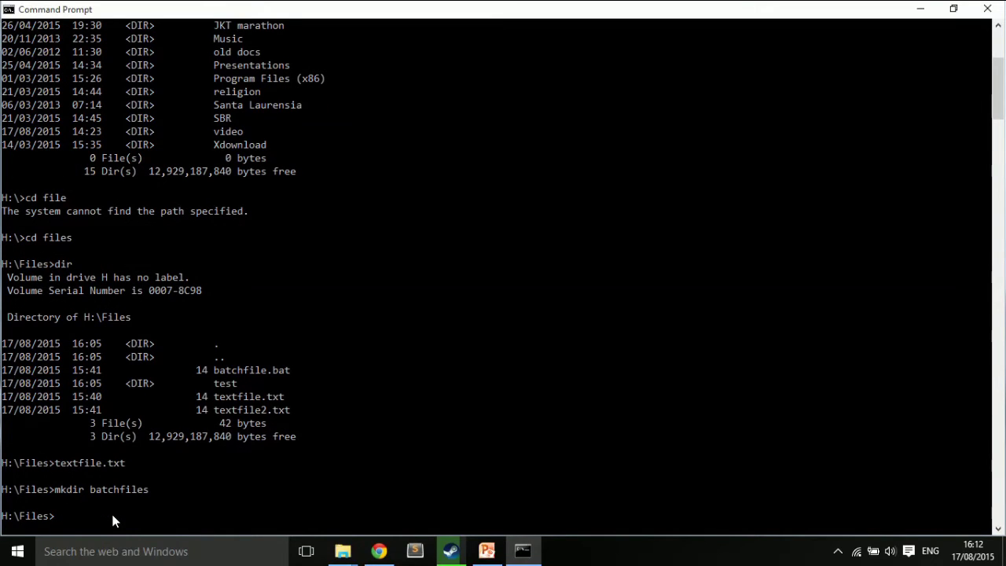
{"action": "type", "text": "dir"}
{"action": "key", "text": "Return"}
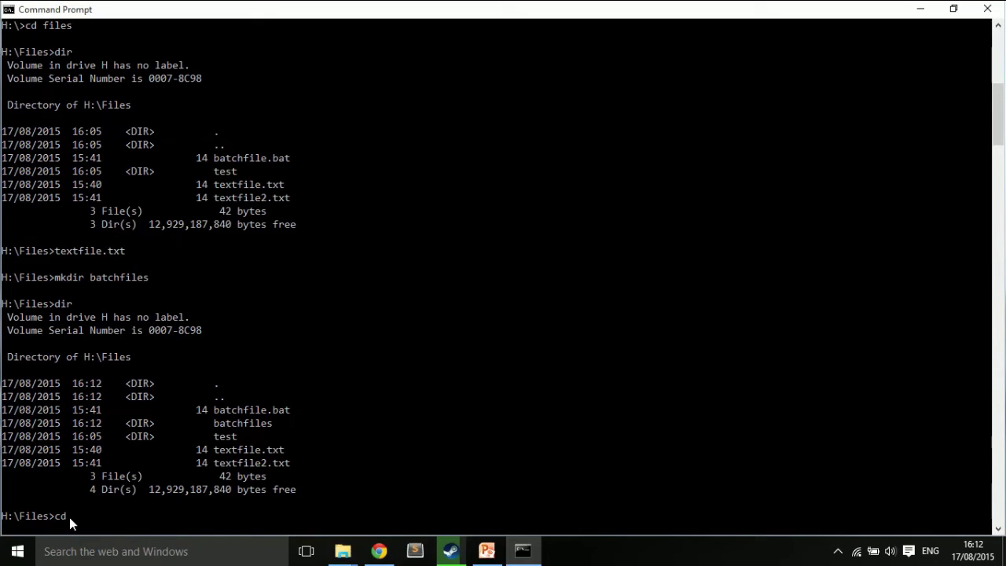
Change into H:\Files\batchfiles and list it, showing 0 files.
{"action": "type", "text": "bath"}
{"action": "key", "text": "Tab"}
{"action": "key", "text": "Return"}
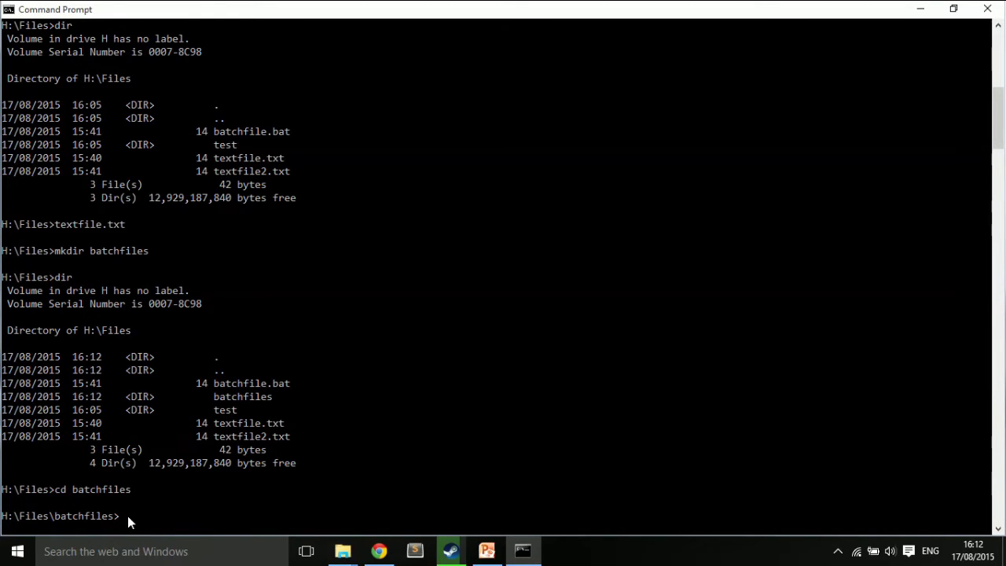
{"action": "key", "text": "Return"}
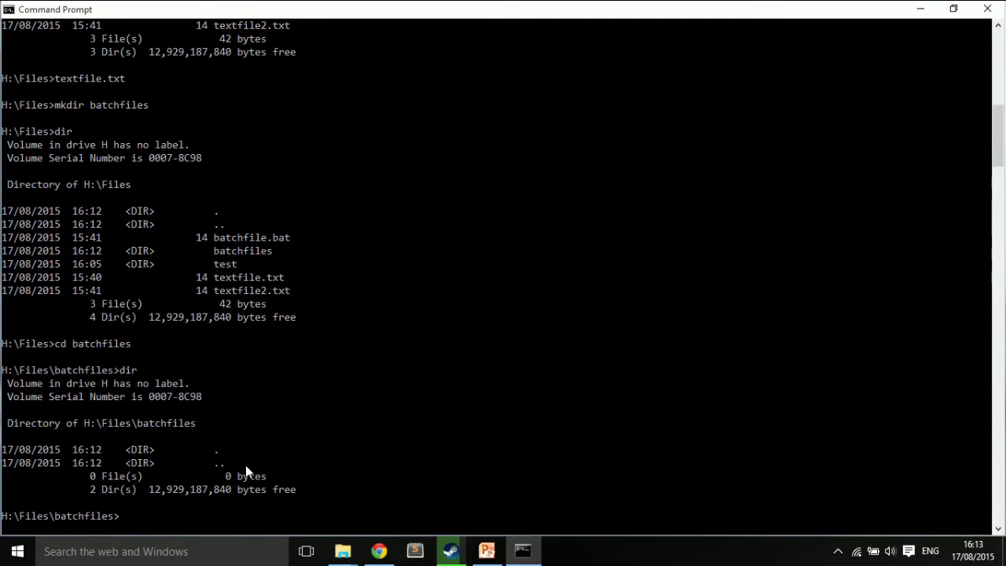
Return to H:\Files with cd.., list it, then run 'dir *.bat' showing only batchfile.bat.
{"action": "type", "text": "cd.."}
{"action": "key", "text": "Return"}
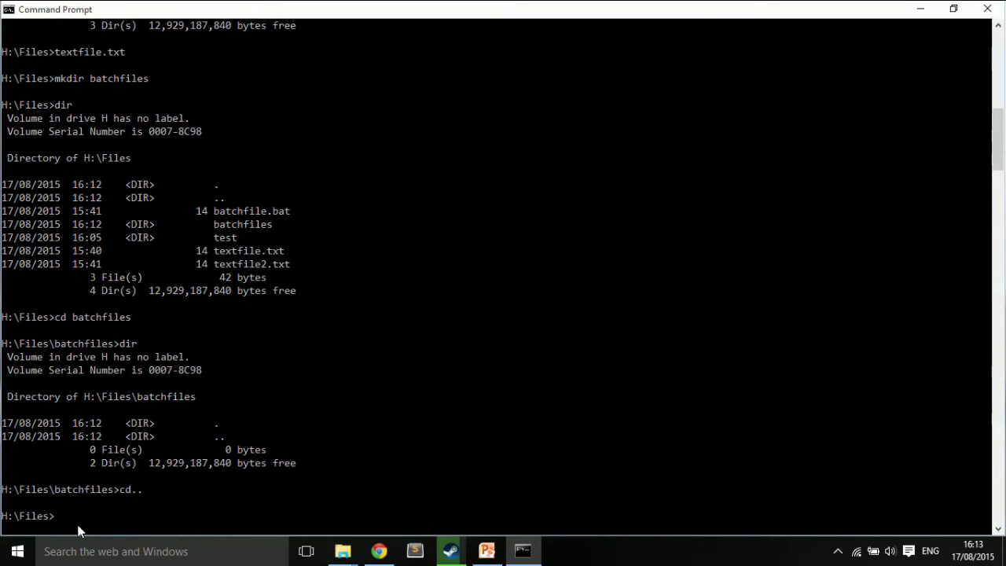
{"action": "type", "text": "dir"}
{"action": "key", "text": "Return"}
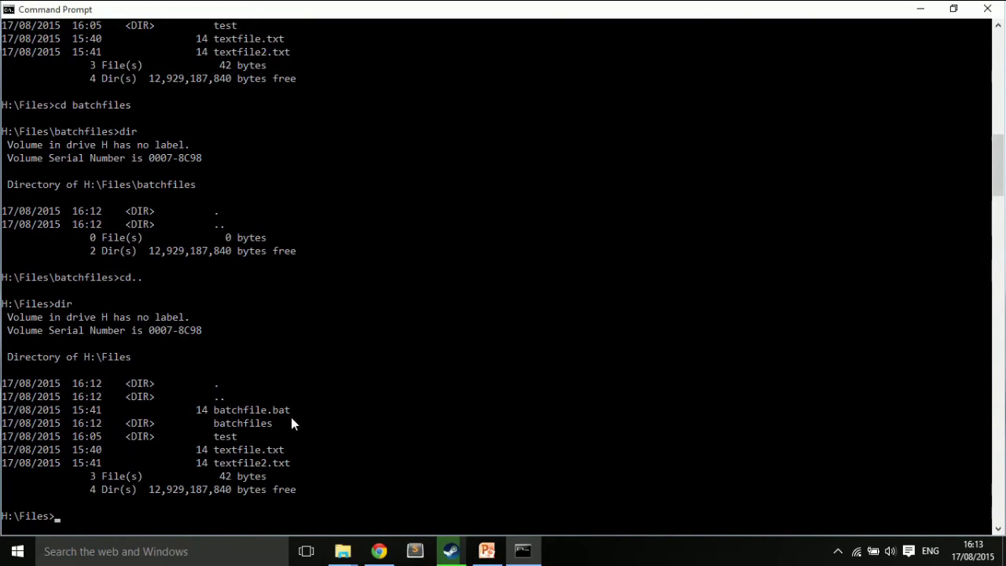
{"action": "type", "text": "dir *.bat"}
{"action": "key", "text": "Return"}
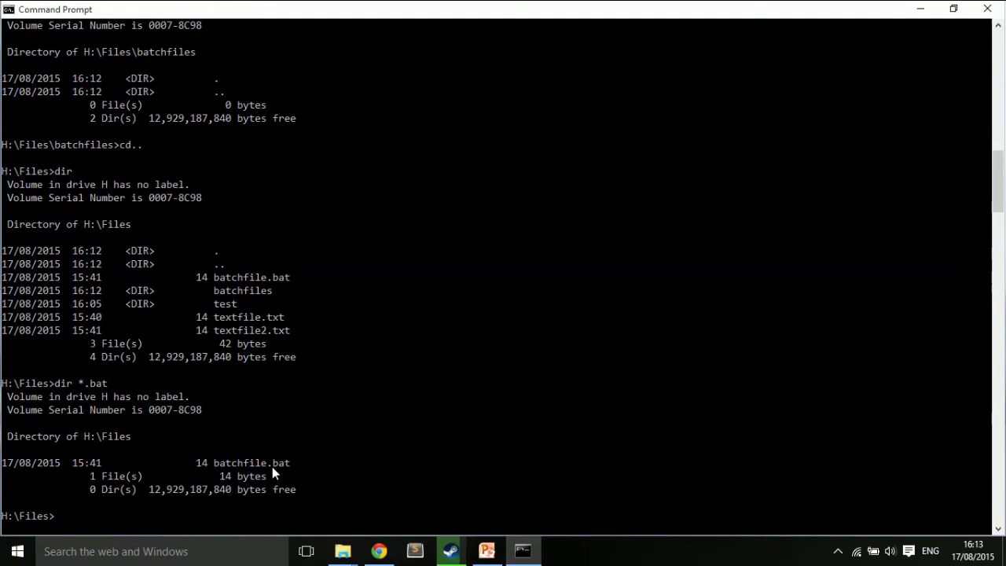
Copy batchfile.bat into the batchfiles folder with 'copy batchfile.bat batchfiles'.
{"action": "type", "text": "copy bat"}
{"action": "key", "text": "Tab"}
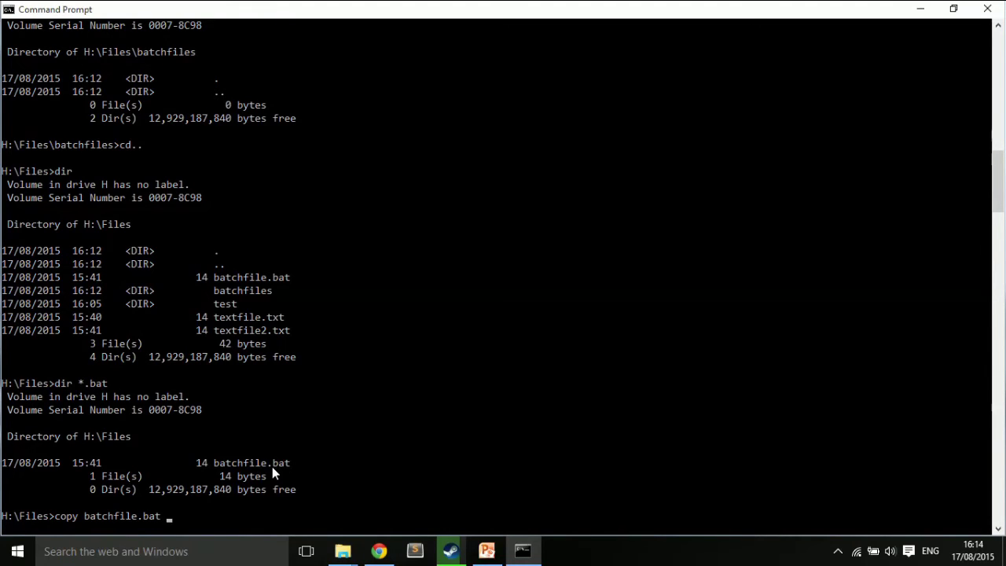
{"action": "type", "text": "bat"}
{"action": "key", "text": "Tab"}
{"action": "key", "text": "BackSpace"}
{"action": "key", "text": "BackSpace"}
{"action": "key", "text": "BackSpace"}
{"action": "key", "text": "BackSpace"}
{"action": "type", "text": "s"}
{"action": "key", "text": "Return"}
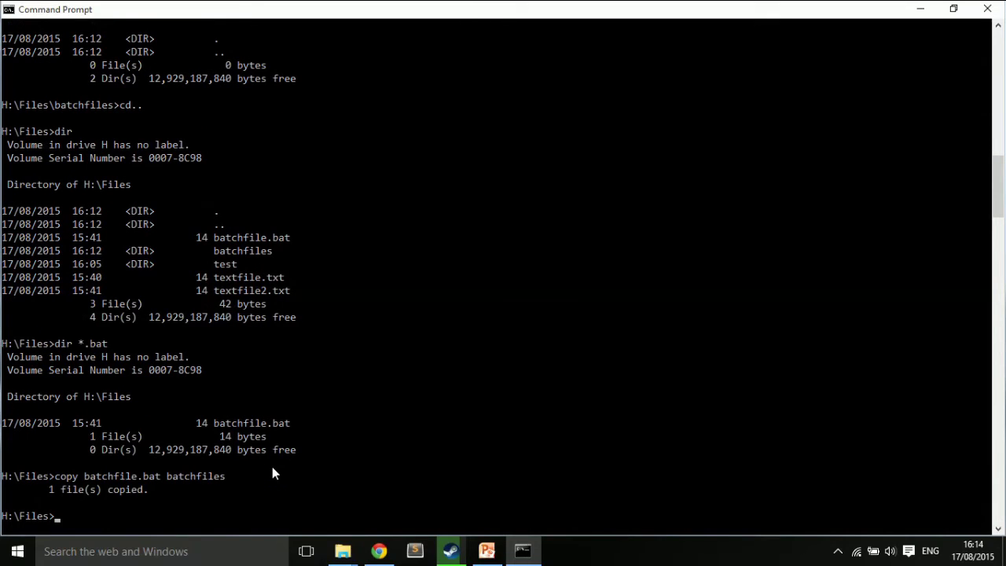
Confirm batchfiles holds the 14-byte batchfile.bat, return to H:\Files, and type 'del batchfile.bat'.
{"action": "type", "text": "dir"}
{"action": "key", "text": "Return"}
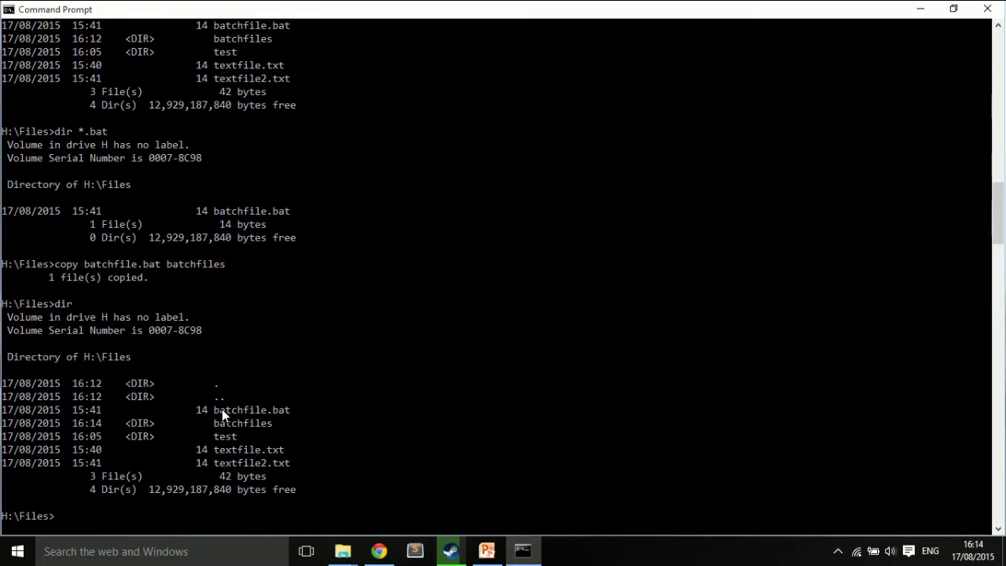
{"action": "type", "text": "cd batchfiles"}
{"action": "key", "text": "Return"}
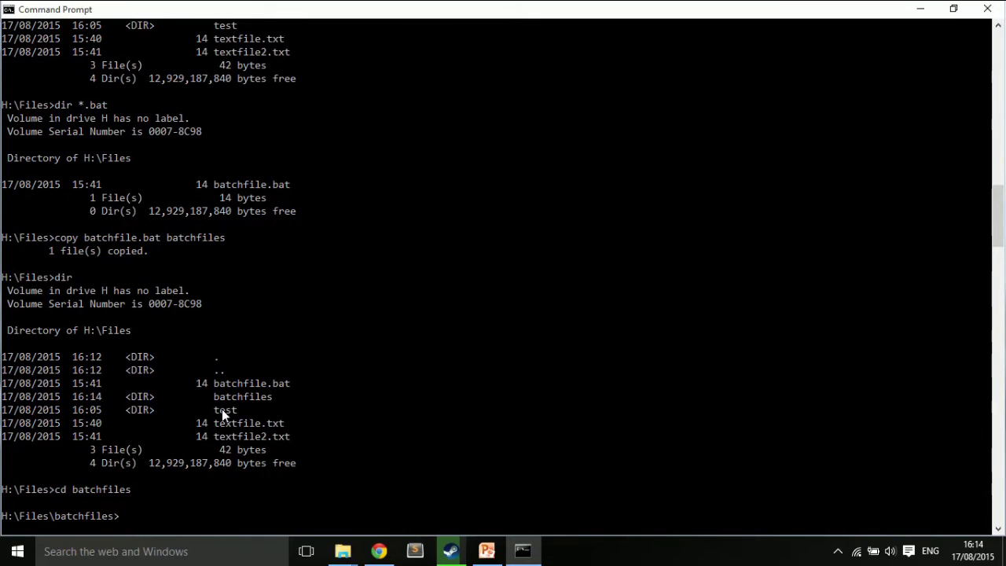
{"action": "type", "text": "dir"}
{"action": "key", "text": "Return"}
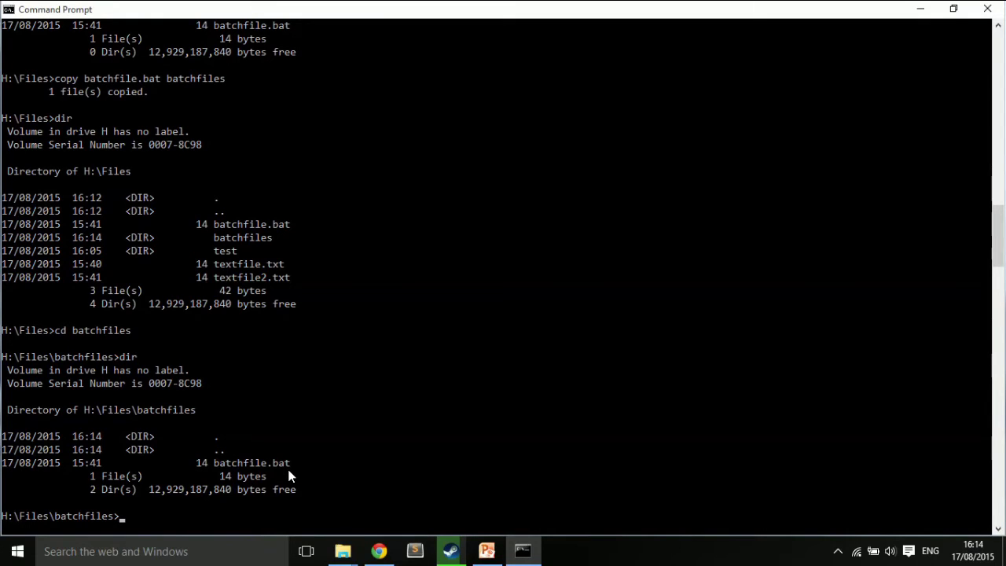
{"action": "type", "text": "cd.."}
{"action": "key", "text": "Return"}
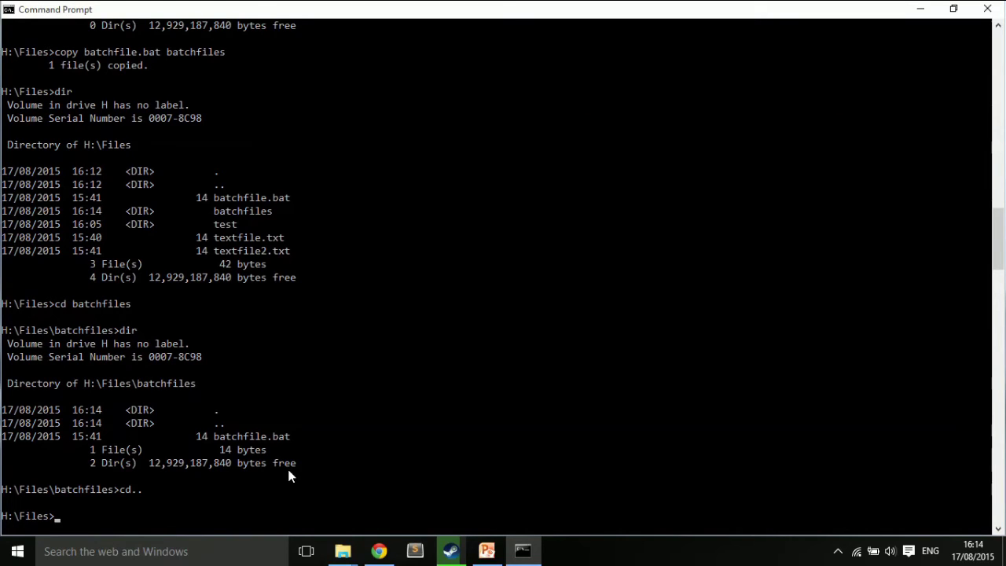
{"action": "type", "text": "del batchfile.bat"}
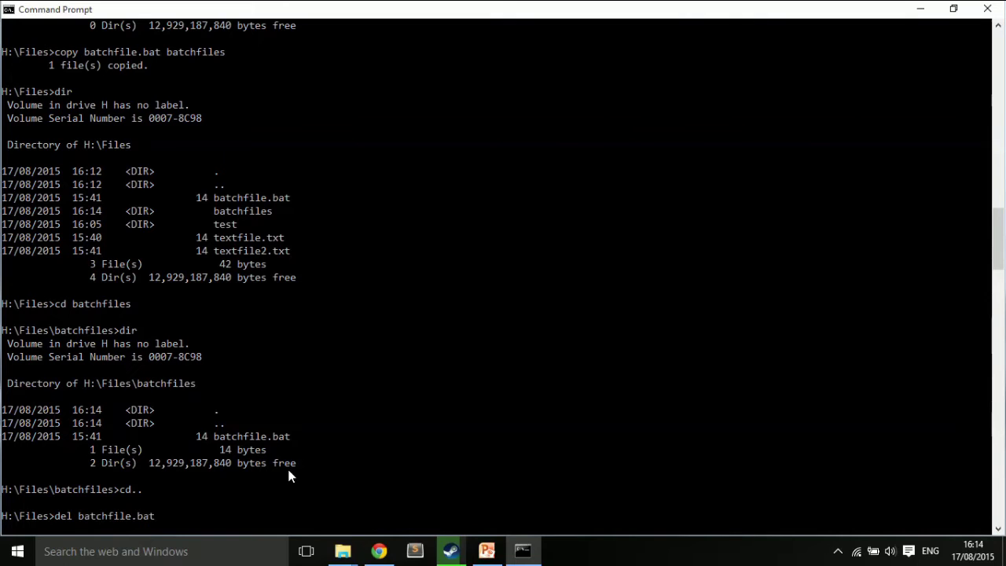
Delete batchfile.bat from H:\Files, confirm with dir, then enter batchfiles and list it.
{"action": "key", "text": "Return"}
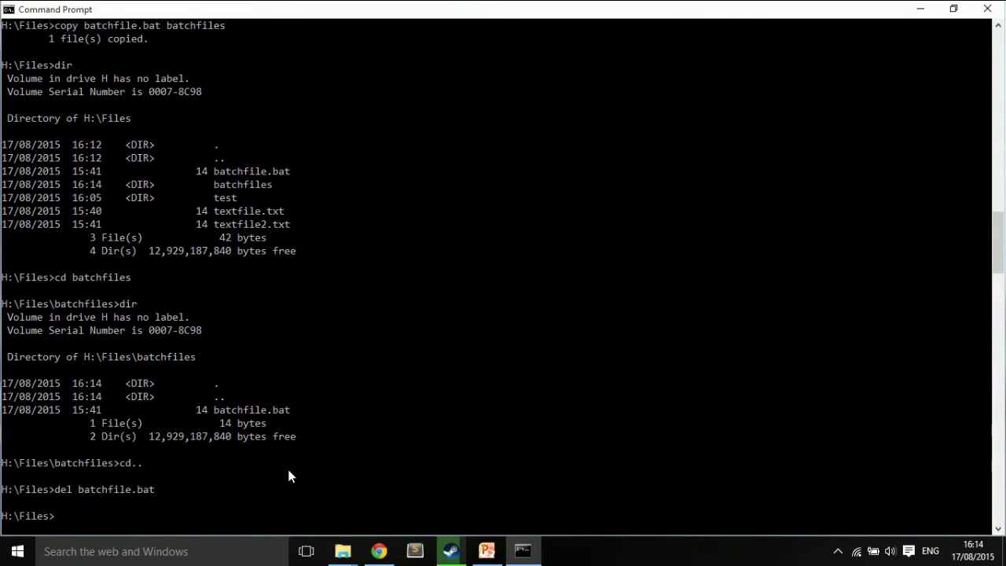
{"action": "type", "text": "dir"}
{"action": "key", "text": "Return"}
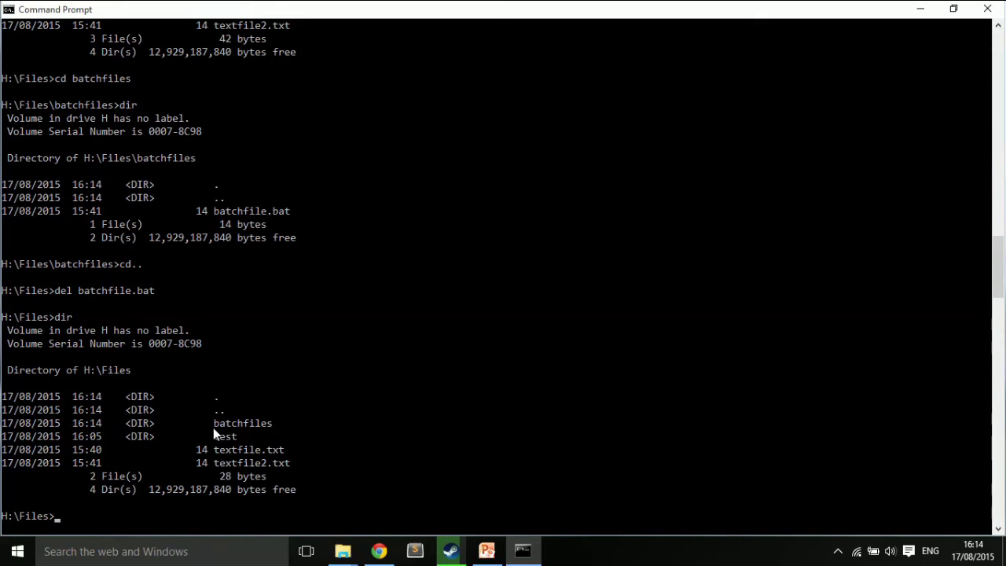
{"action": "type", "text": "cd bat"}
{"action": "key", "text": "BackSpace"}
{"action": "key", "text": "BackSpace"}
{"action": "key", "text": "BackSpace"}
{"action": "type", "text": "batch"}
{"action": "key", "text": "Tab"}
{"action": "key", "text": "Return"}
{"action": "type", "text": "dir"}
{"action": "key", "text": "Return"}
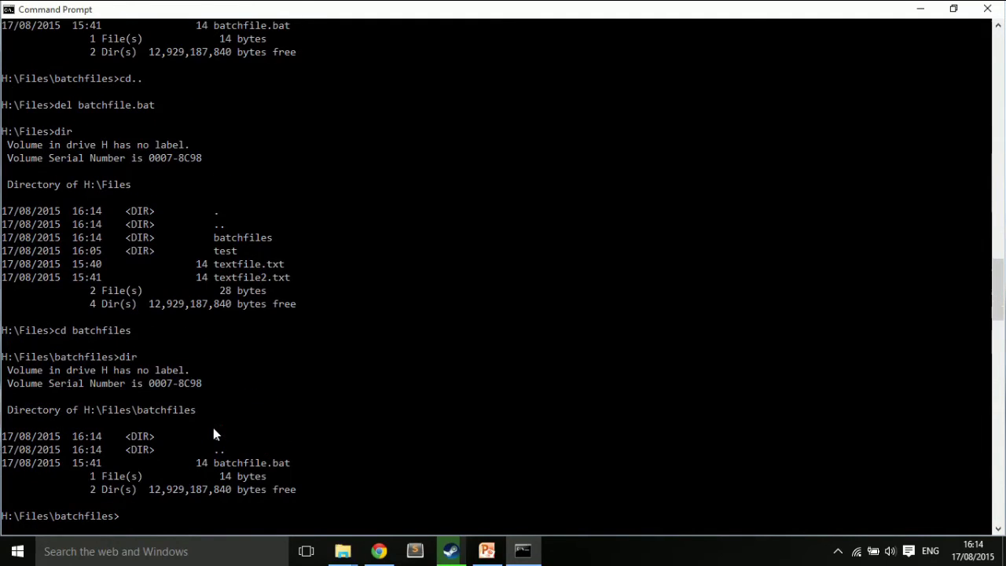
Run 'move batchfile.bat ..', confirm batchfiles is empty, then list H:\Files showing 3 files, 42 bytes.
{"action": "type", "text": "move batchfile.bat"}
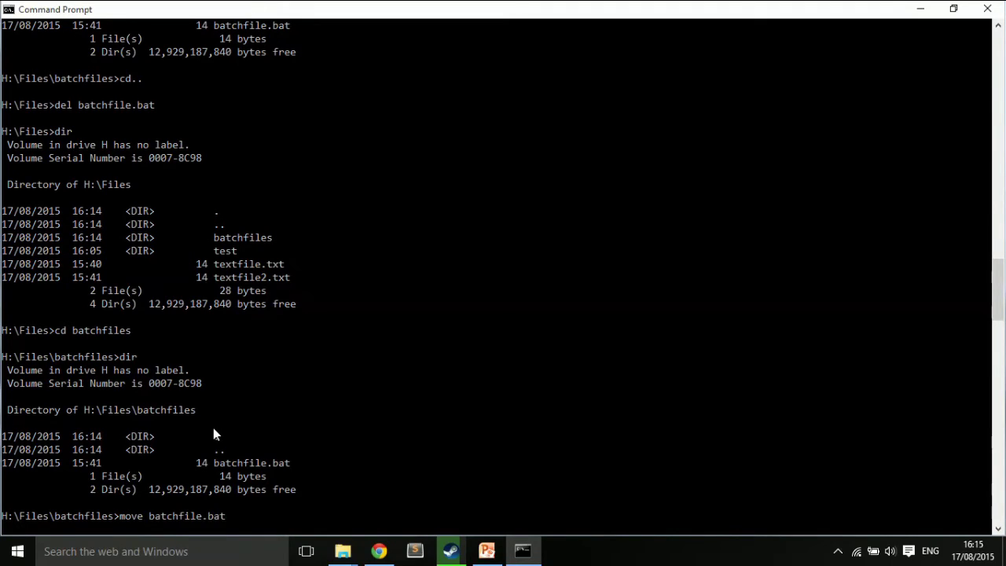
{"action": "type", "text": " .."}
{"action": "key", "text": "Return"}
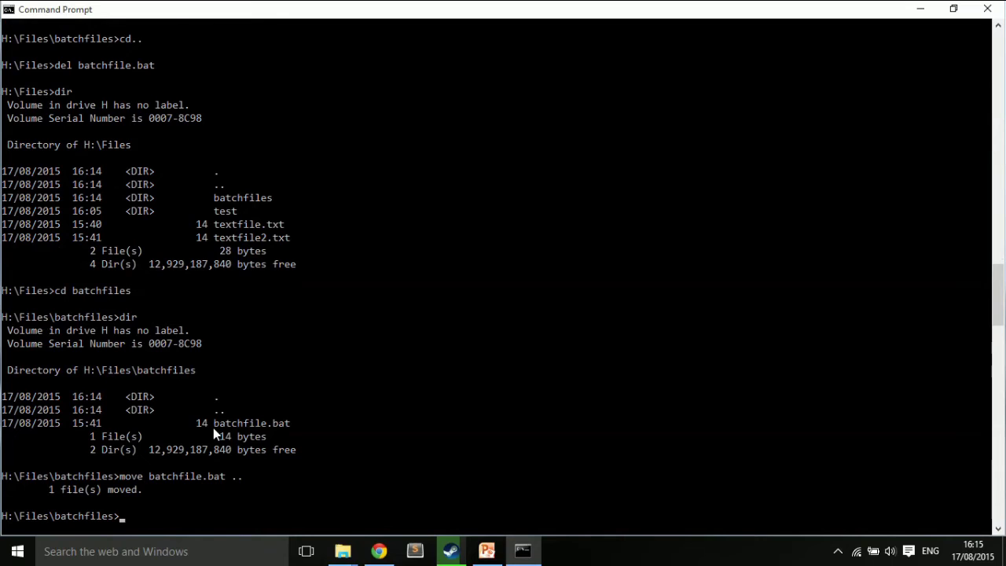
{"action": "type", "text": "dir"}
{"action": "key", "text": "Return"}
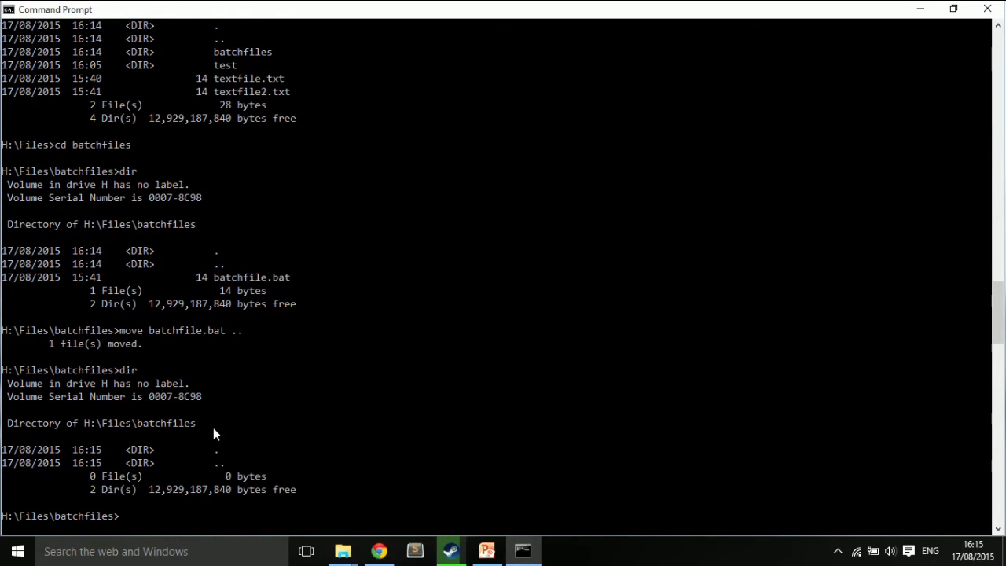
{"action": "type", "text": "cd.."}
{"action": "key", "text": "Return"}
{"action": "type", "text": "dor"}
{"action": "key", "text": "Return"}
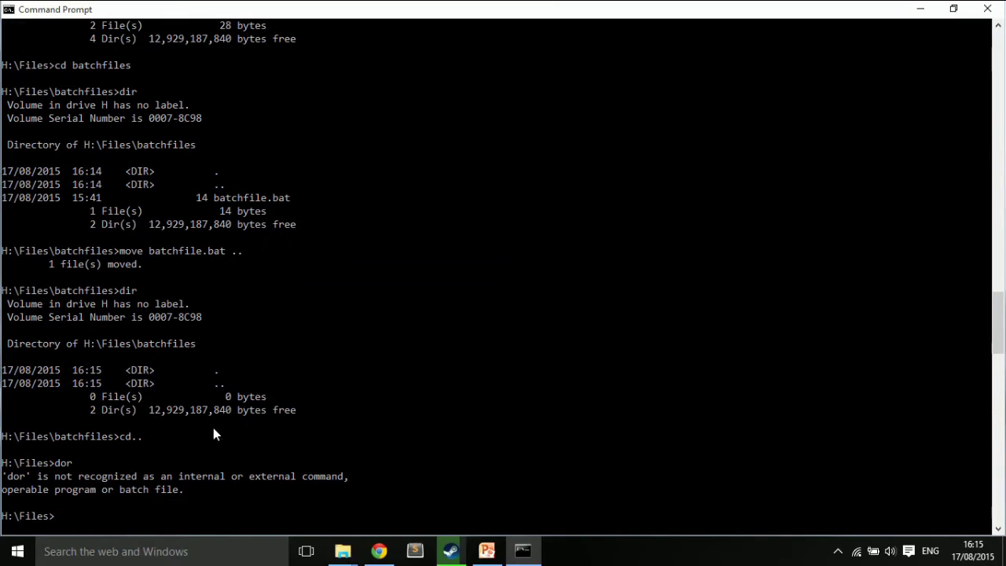
{"action": "type", "text": "dir"}
{"action": "key", "text": "Return"}
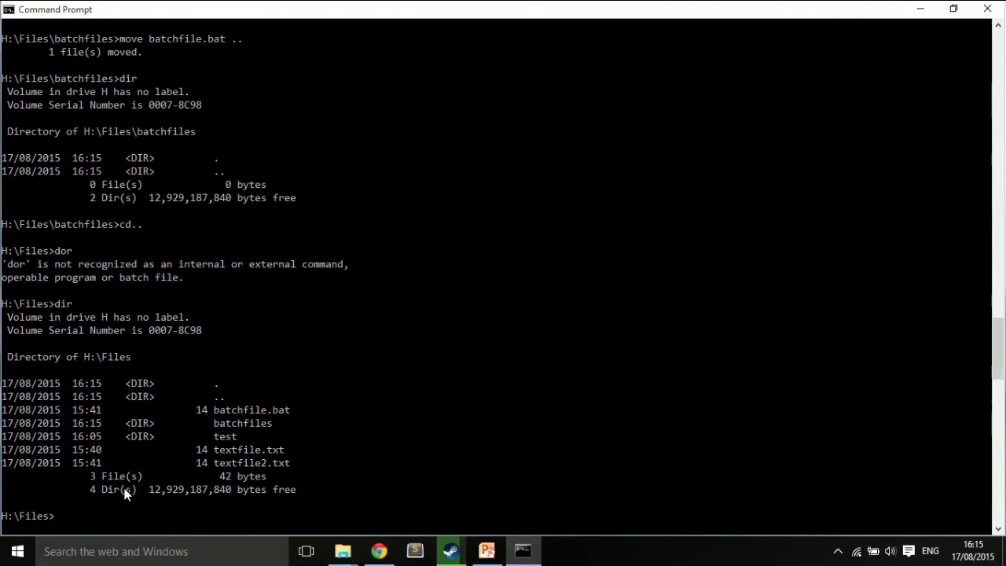
Rename batchfile.bat to batchfilecopy.bat and list H:\Files to confirm the new name.
{"action": "type", "text": "rename b"}
{"action": "key", "text": "Tab"}
{"action": "type", "text": "ba"}
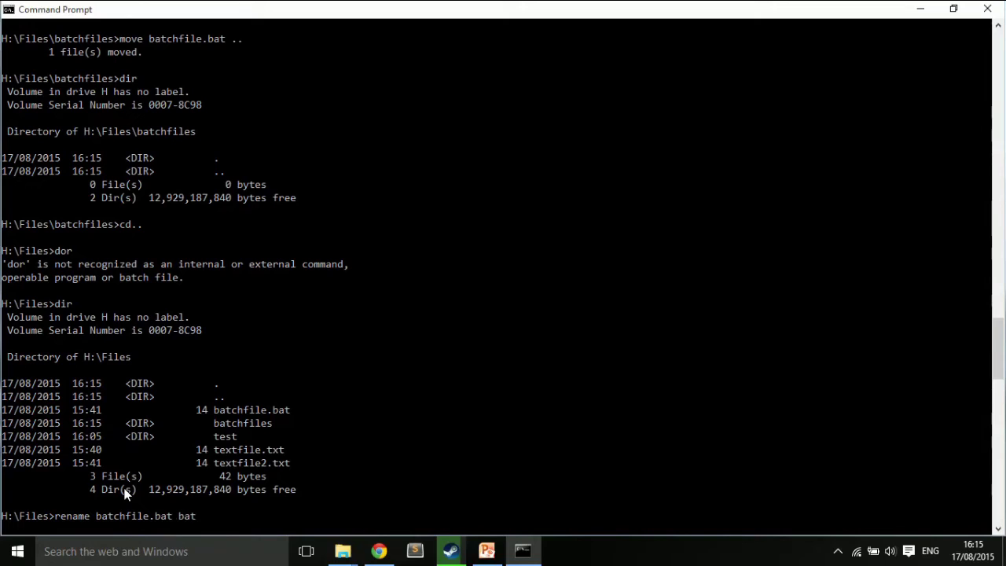
{"action": "type", "text": "tchfileco"}
{"action": "type", "text": "py"}
{"action": "type", "text": ".bat"}
{"action": "key", "text": "Return"}
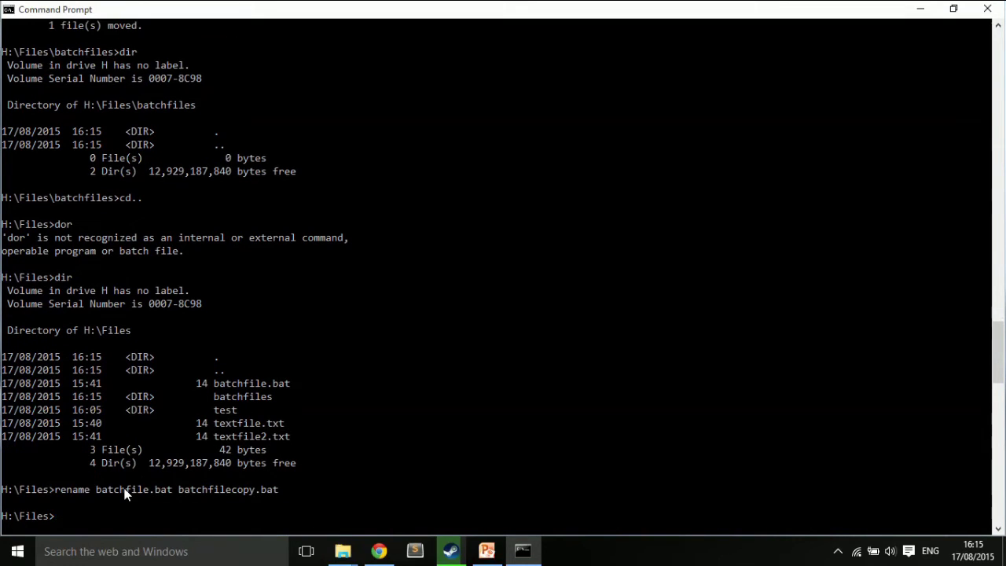
{"action": "type", "text": "dir"}
{"action": "key", "text": "Return"}
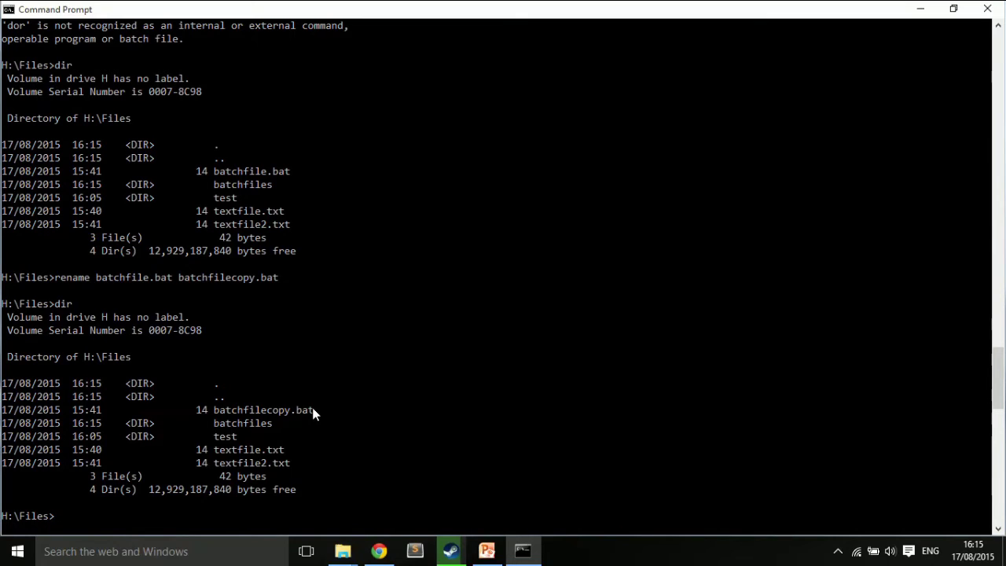
Clear the console with cls, list H:\Files again, and start typing exit.
{"action": "type", "text": "cls"}
{"action": "key", "text": "Return"}
{"action": "type", "text": "dir"}
{"action": "key", "text": "Return"}
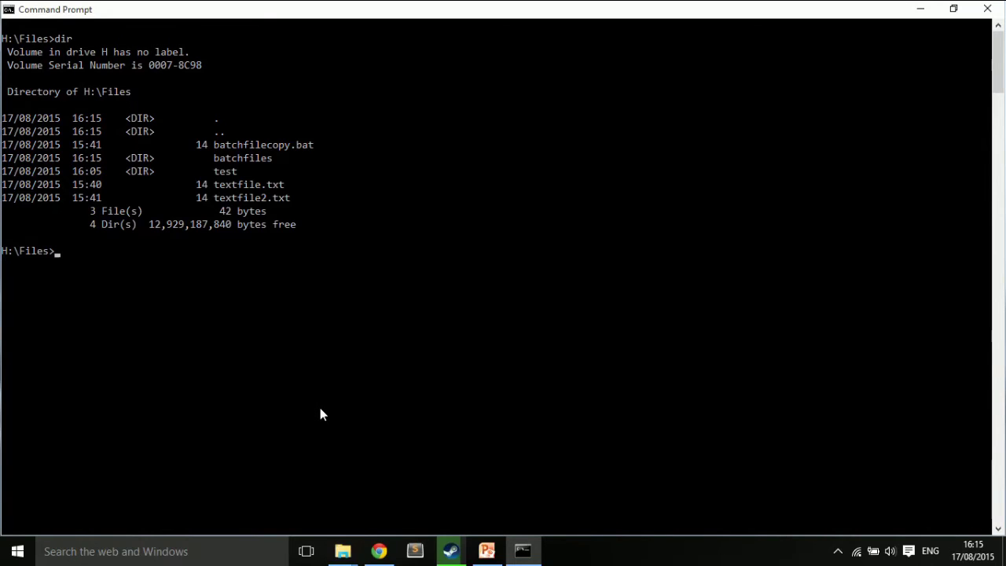
{"action": "type", "text": "eit"}
{"action": "key", "text": "BackSpace"}
{"action": "key", "text": "BackSpace"}
Finish the exit command to close Command Prompt and return to the bare desktop.
{"action": "type", "text": "xit"}
{"action": "key", "text": "Return"}
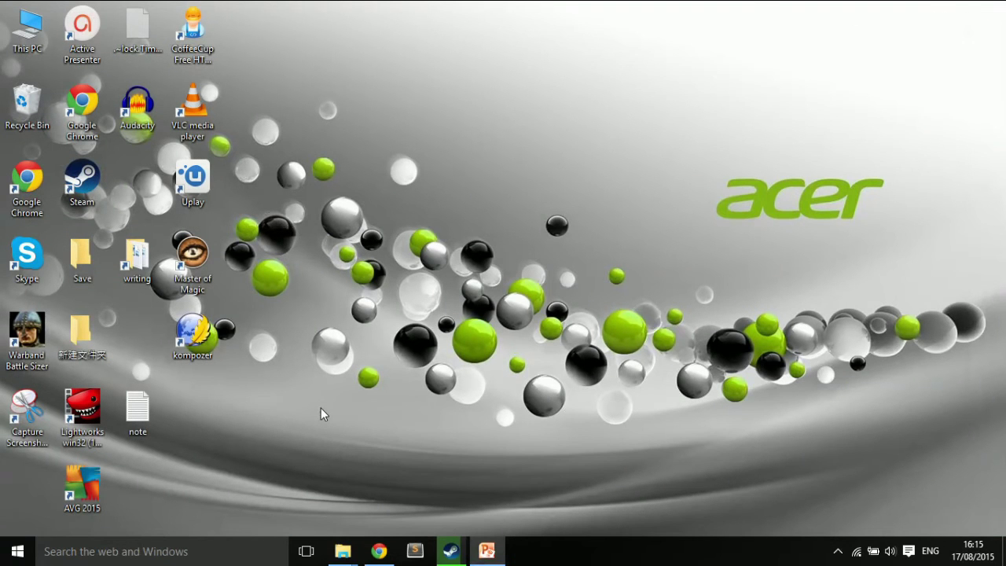